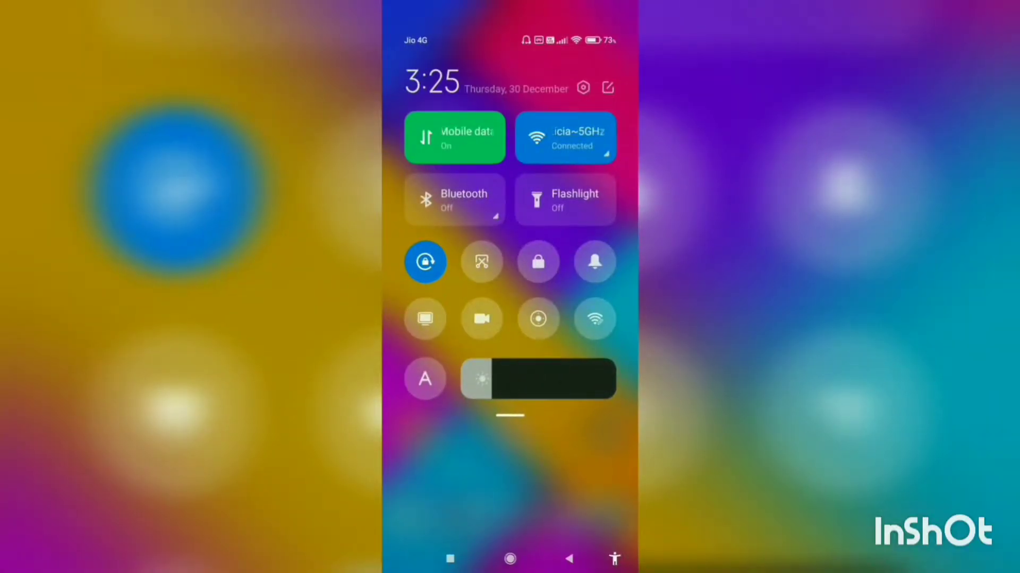
# Go from Settings into Mi Account and open Xiaomi Cloud, showing 1.5 GB of 5 GB used
pyautogui.click(583, 87)
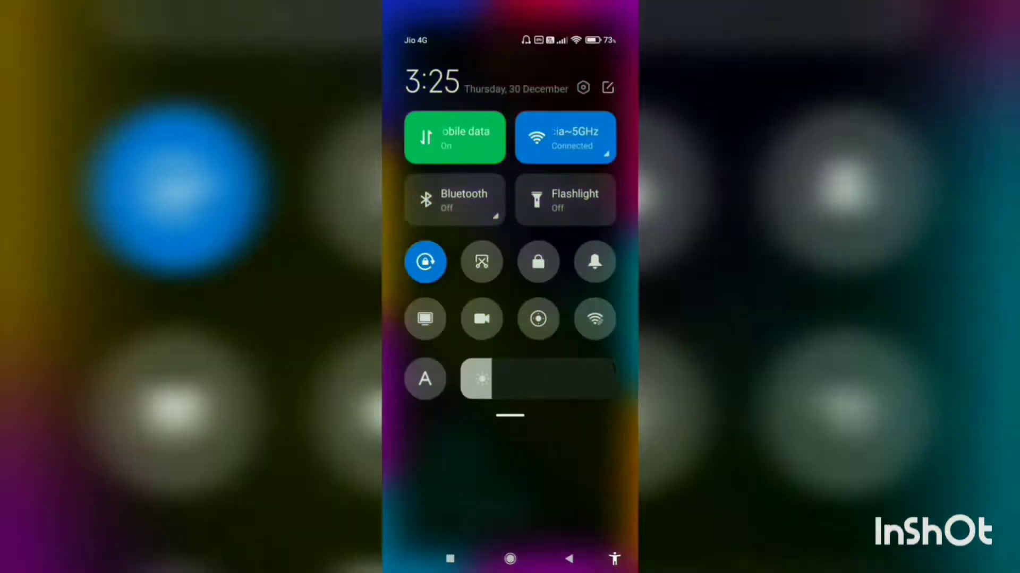
pyautogui.scroll(3, 510, 287)
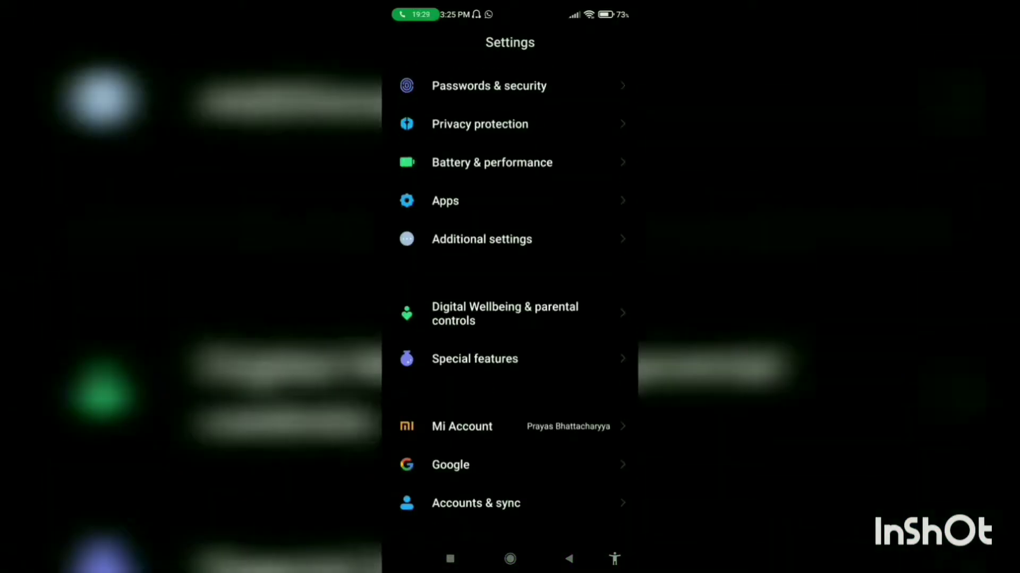
pyautogui.scroll(-3, 510, 287)
pyautogui.click(462, 303)
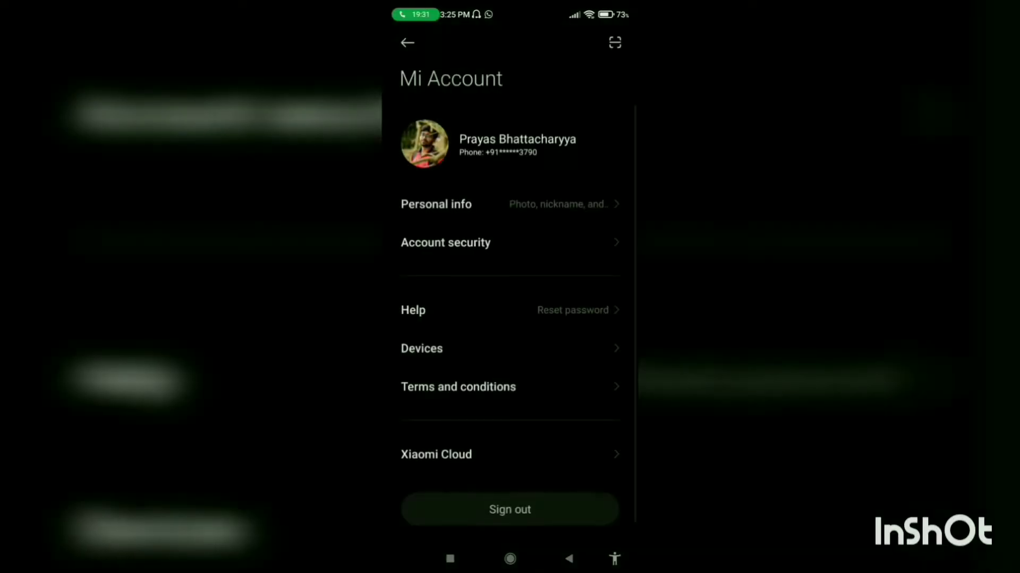
pyautogui.scroll(-1, 510, 287)
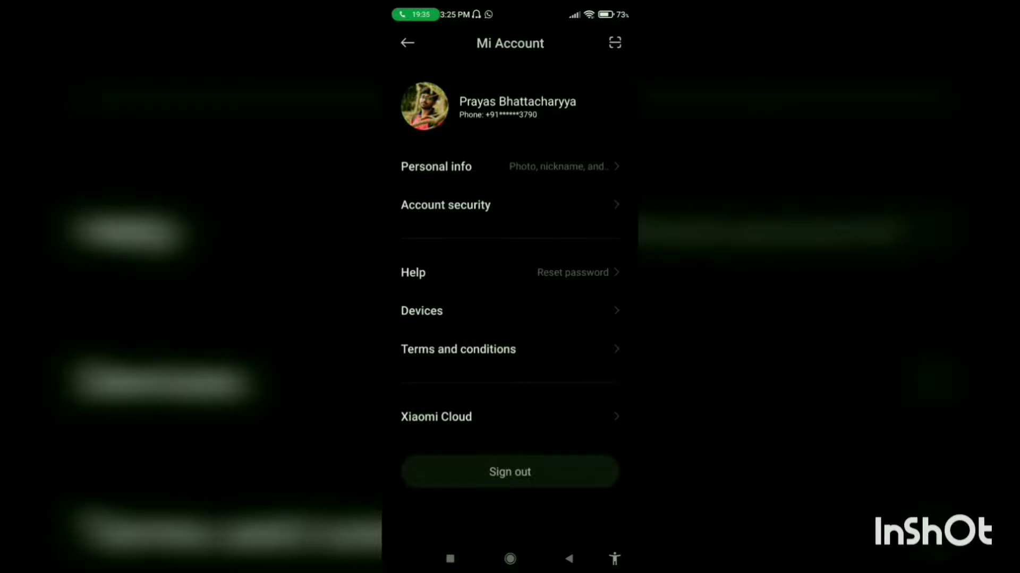
pyautogui.click(436, 417)
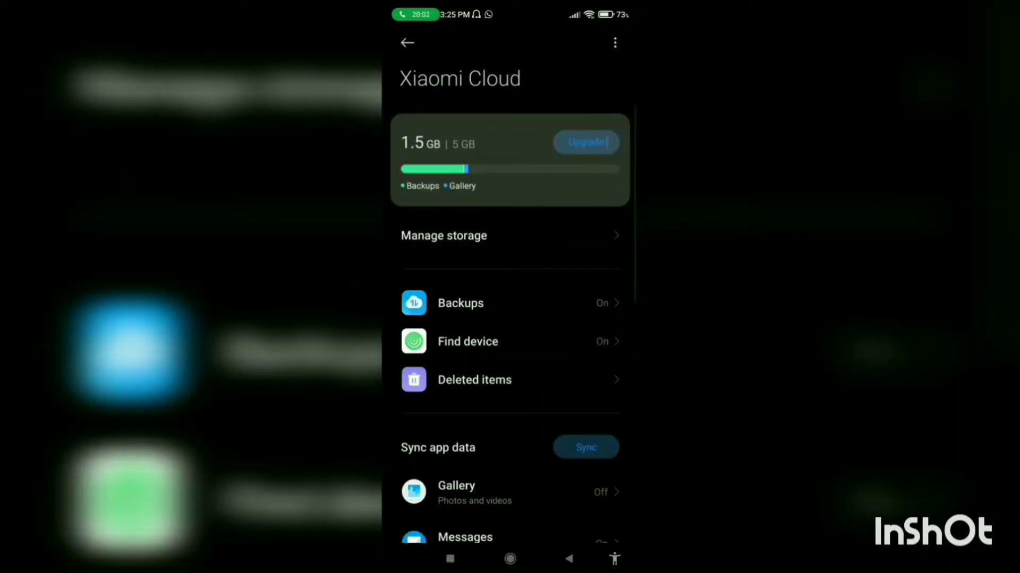
# Check the Find device and cloud backup pages in Xiaomi Cloud
pyautogui.scroll(-2, 510, 318)
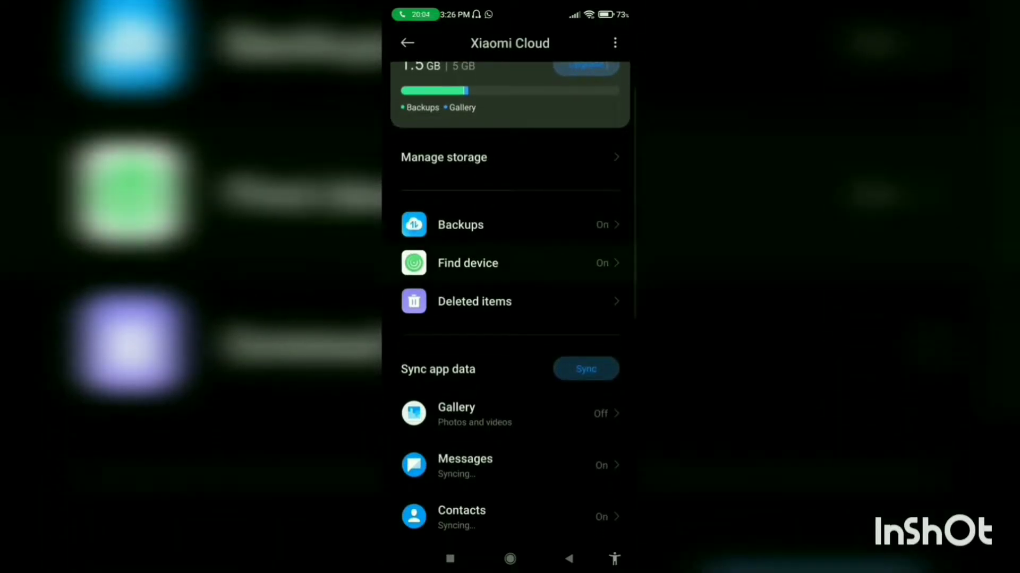
pyautogui.click(468, 263)
pyautogui.click(407, 42)
pyautogui.click(460, 225)
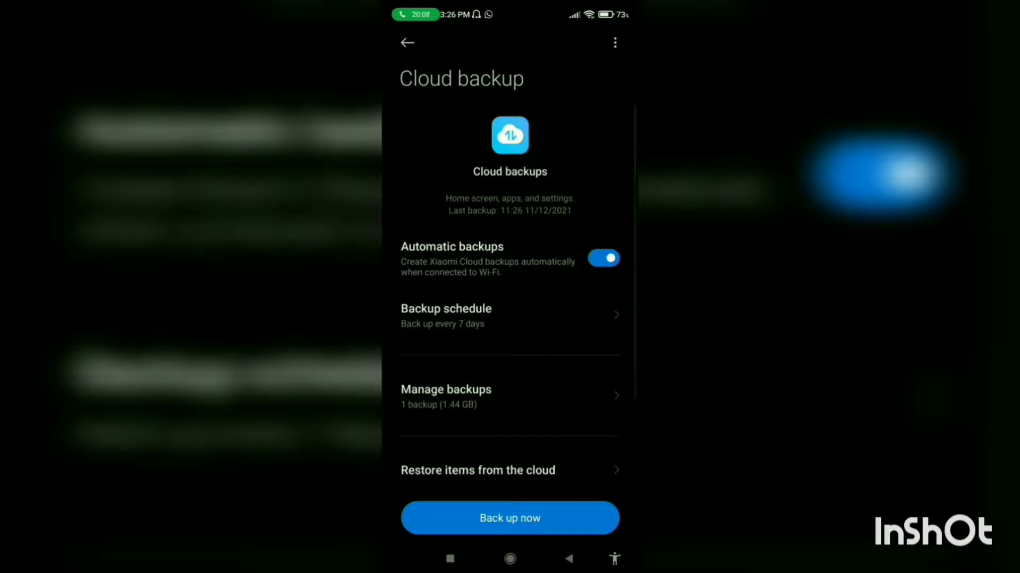
pyautogui.click(408, 43)
# Turn off Xiaomi Cloud sync for SIM 1 messages and call history
pyautogui.scroll(-5, 510, 319)
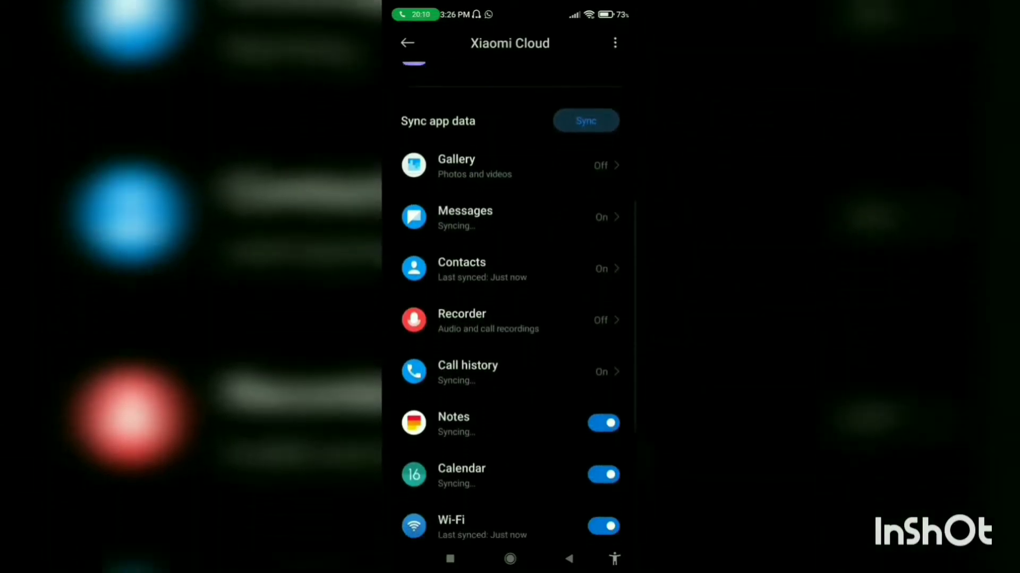
pyautogui.scroll(-2, 509, 319)
pyautogui.click(509, 131)
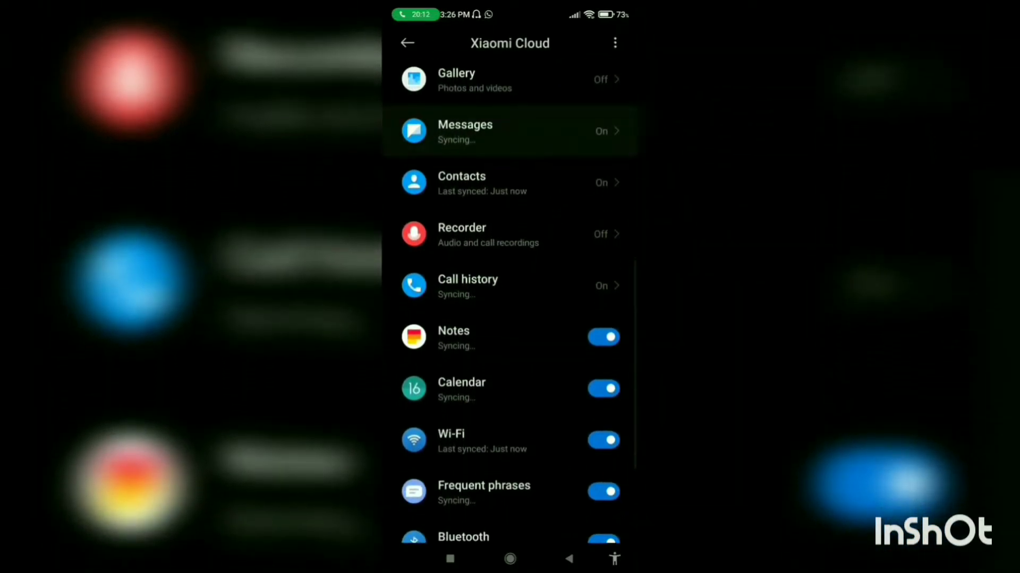
pyautogui.click(604, 135)
pyautogui.click(407, 42)
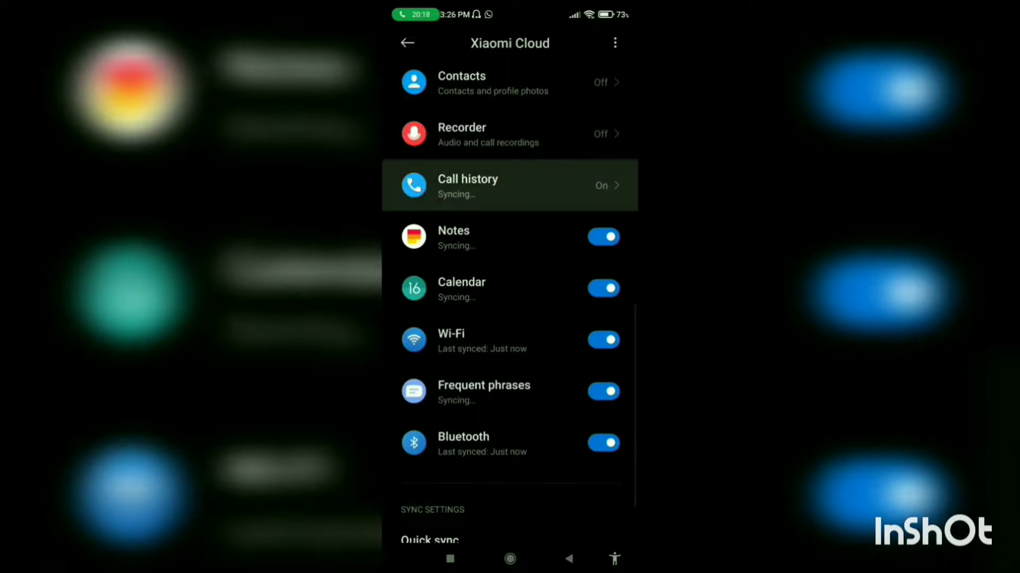
pyautogui.click(603, 135)
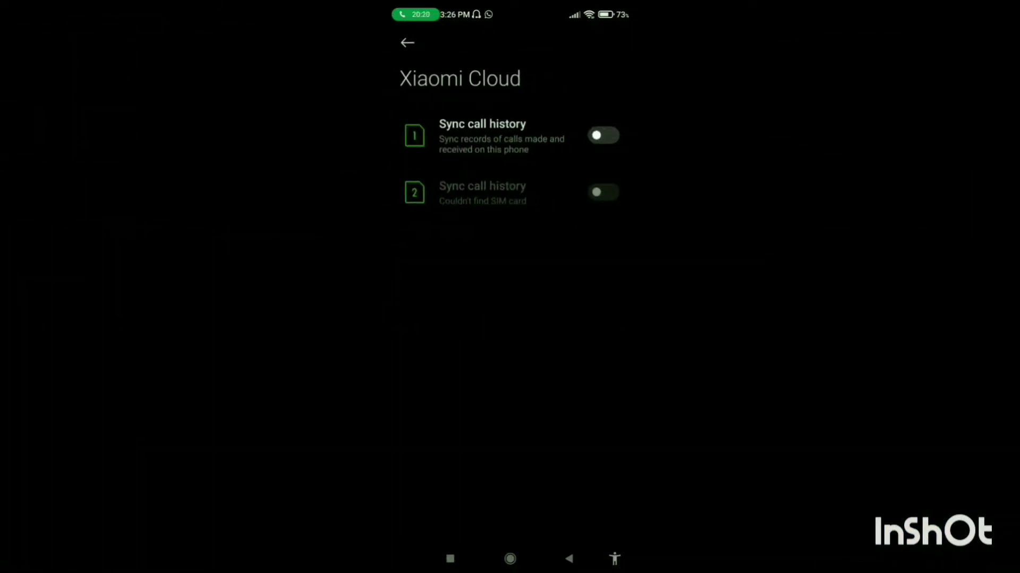
pyautogui.click(407, 42)
pyautogui.scroll(-1, 510, 287)
pyautogui.scroll(5, 510, 287)
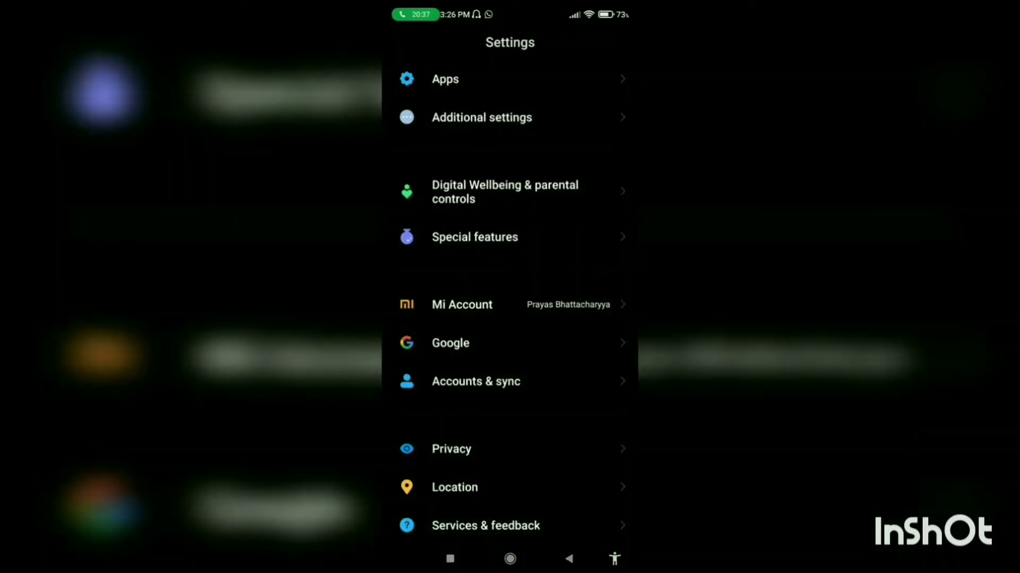
# On About phone, tap the MIUI version until 'You are now a developer!' appears
pyautogui.scroll(10, 509, 286)
pyautogui.click(467, 118)
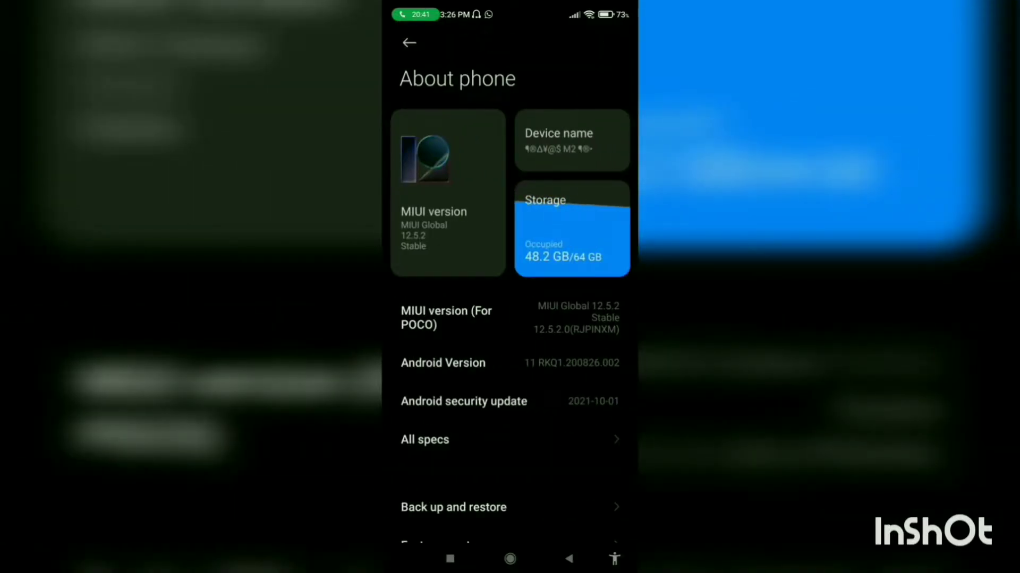
pyautogui.click(447, 192)
pyautogui.click(448, 193)
pyautogui.click(448, 193)
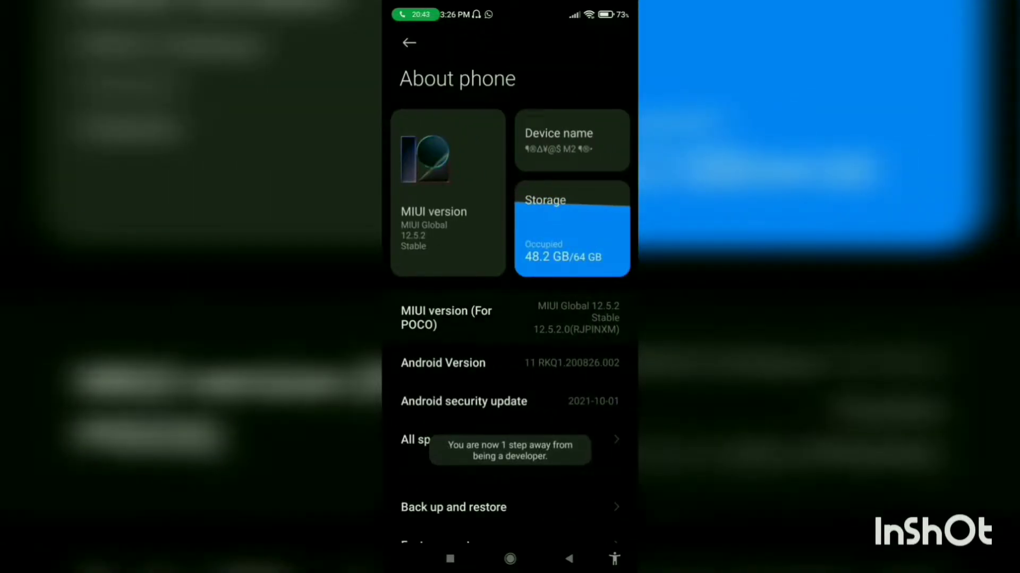
pyautogui.click(448, 193)
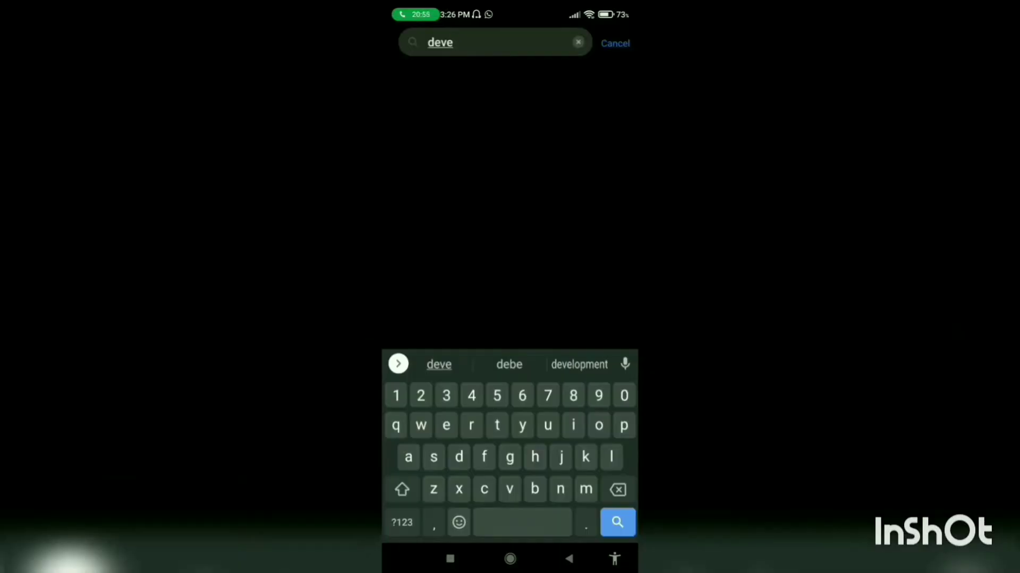
# Search 'devel', open Developer options and scroll down toward Mi Unlock status
pyautogui.write('l')
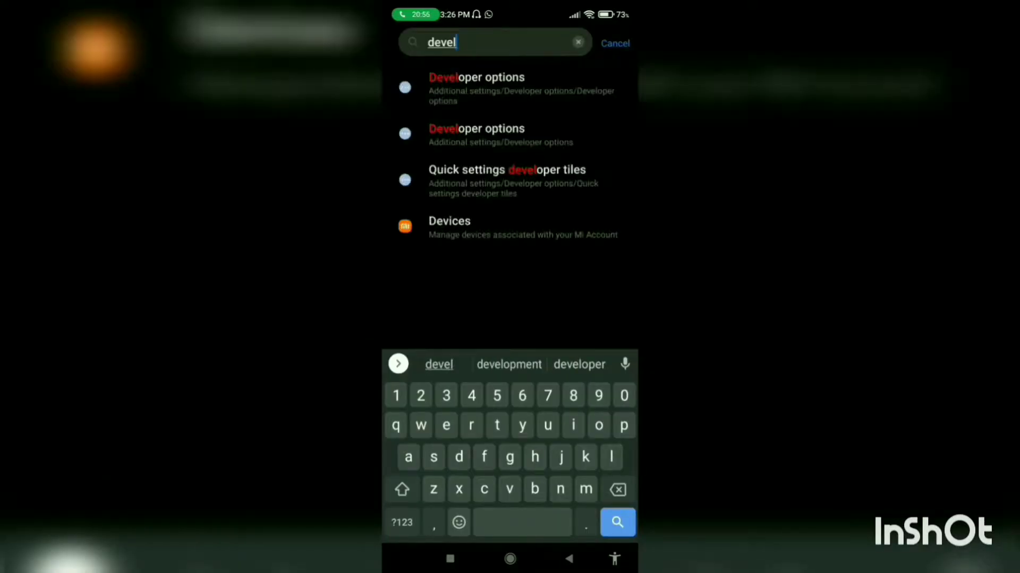
pyautogui.click(477, 77)
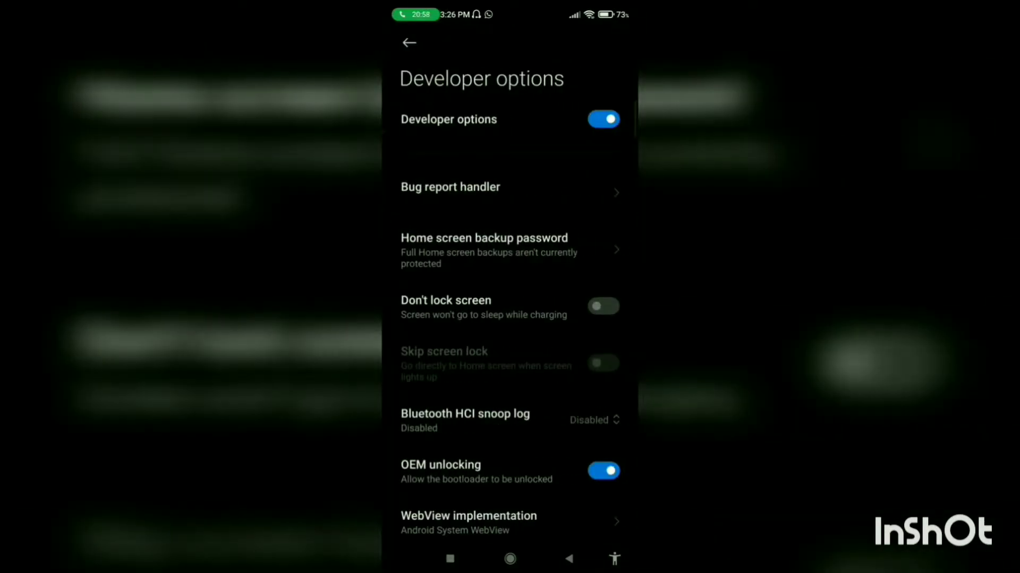
pyautogui.scroll(-4, 510, 319)
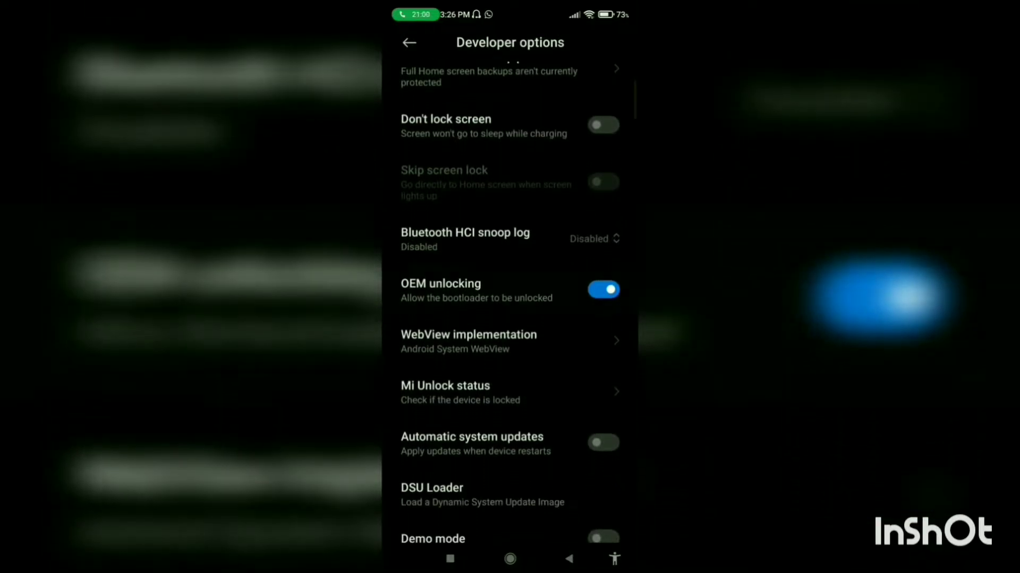
pyautogui.scroll(-1, 510, 319)
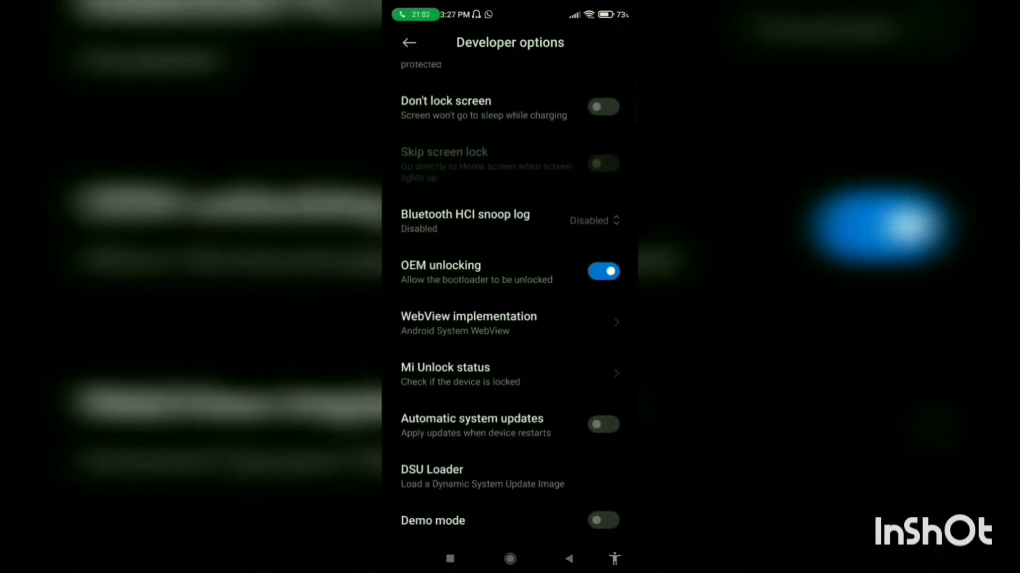
pyautogui.scroll(-1, 510, 318)
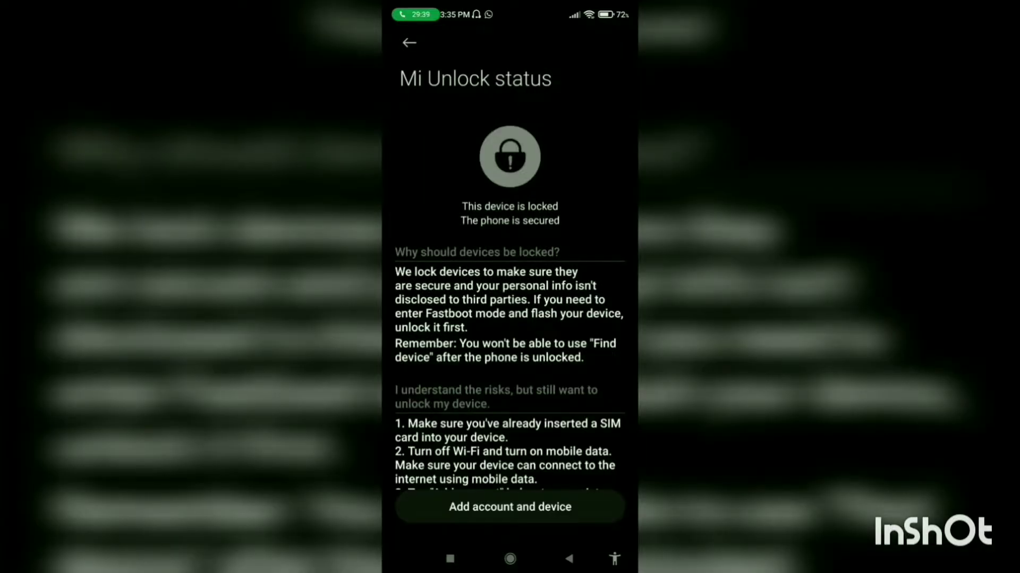
# Turn Wi-Fi off in Control Centre and start Add account and device in Mi Unlock status
pyautogui.moveTo(584, 6); pyautogui.dragTo(584, 319)
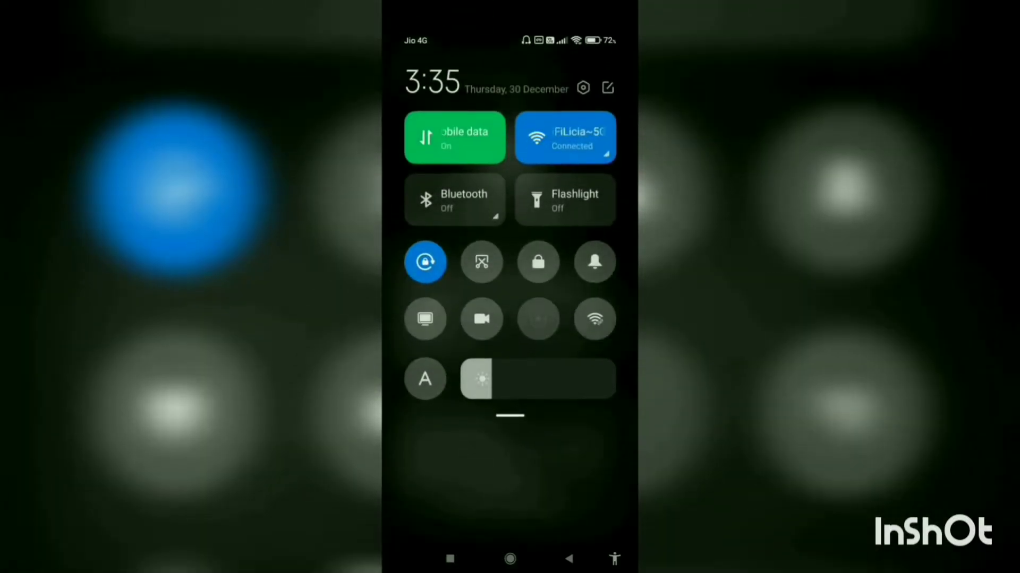
pyautogui.click(564, 137)
pyautogui.press('Escape')
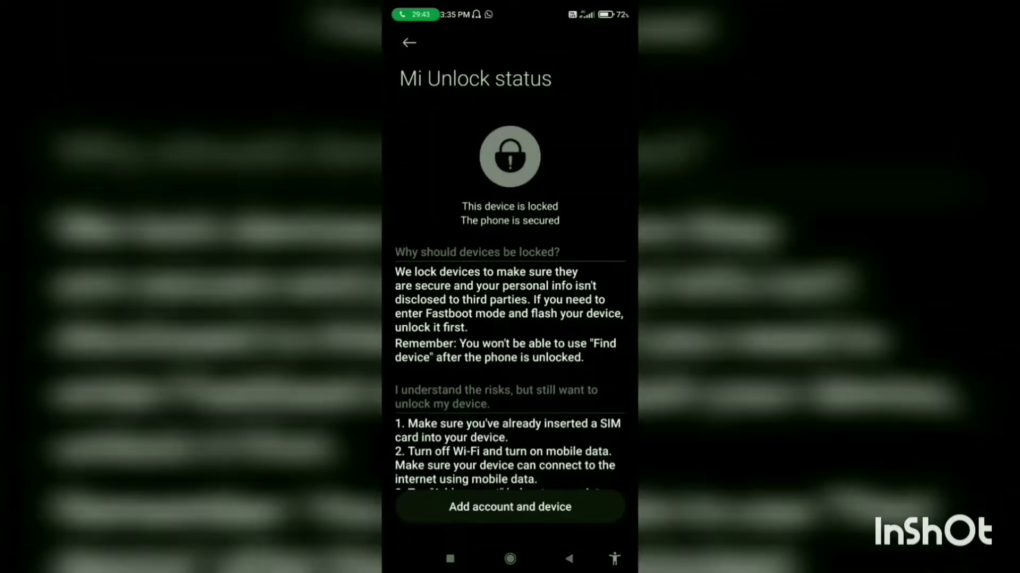
pyautogui.click(510, 506)
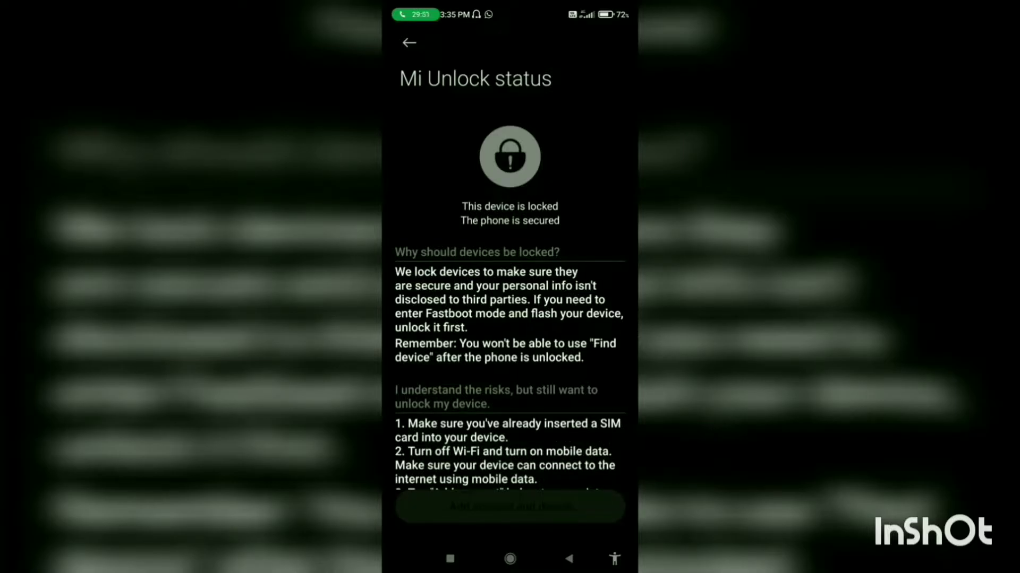
# Return to the home screen and start a search from the app drawer
pyautogui.click(509, 558)
pyautogui.moveTo(510, 424); pyautogui.dragTo(510, 159)
pyautogui.click(509, 519)
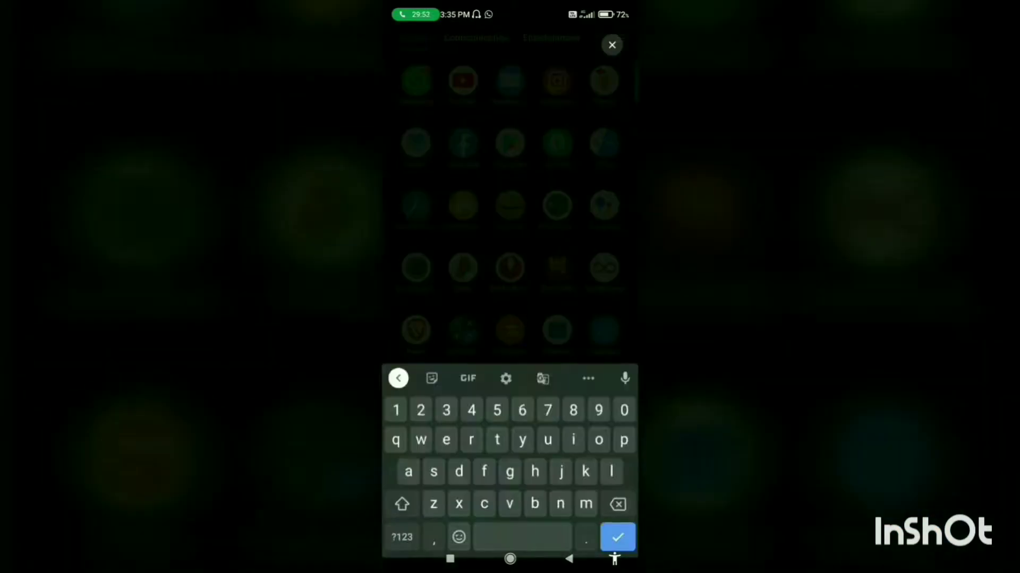
pyautogui.moveTo(584, 11); pyautogui.dragTo(584, 318)
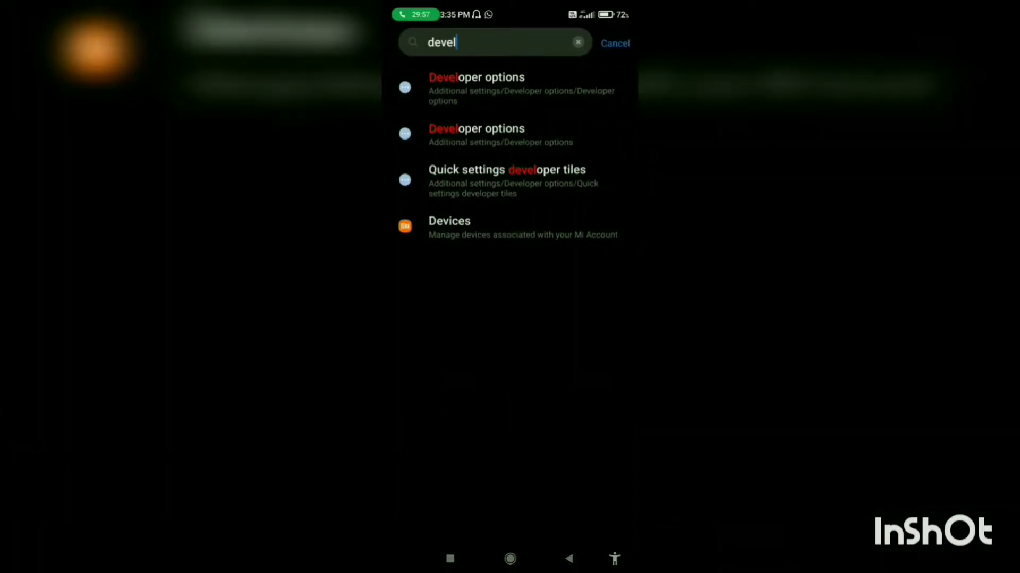
# Back in Developer options, confirm OEM unlocking is on and Wi-Fi remains off
pyautogui.press('Escape')
pyautogui.scroll(-20, 510, 308)
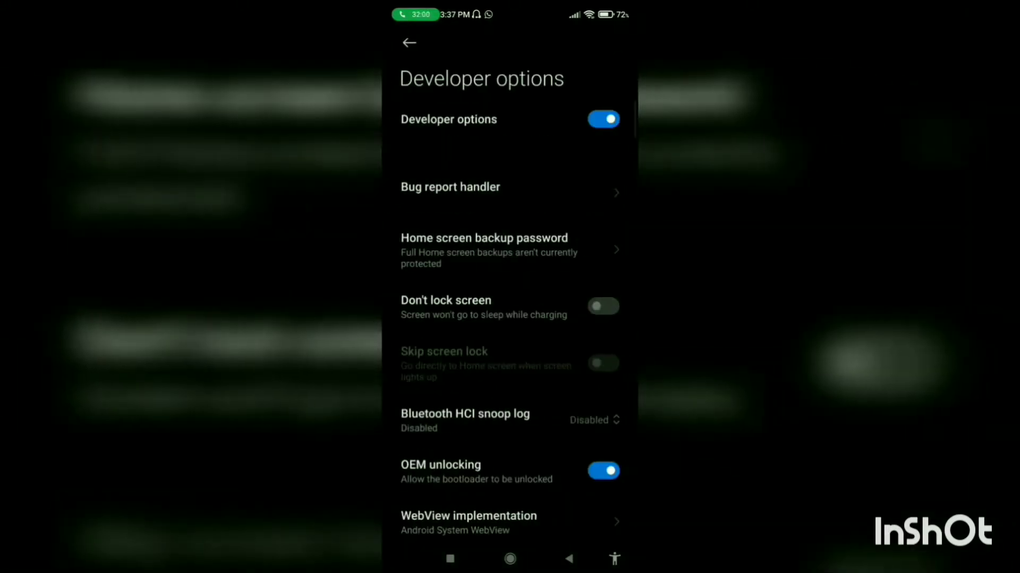
pyautogui.scroll(-10, 509, 297)
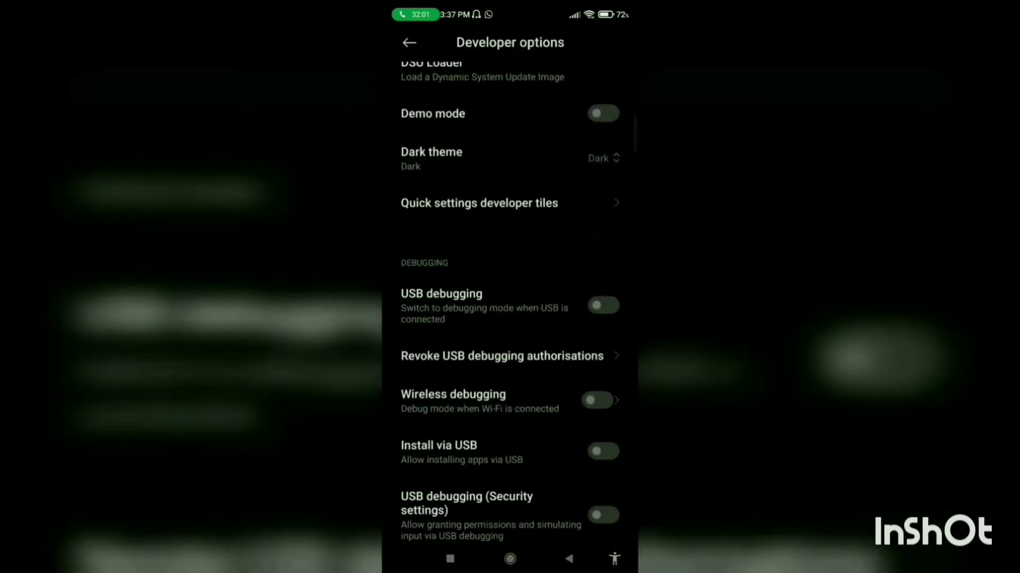
pyautogui.scroll(-5, 510, 297)
pyautogui.scroll(15, 509, 298)
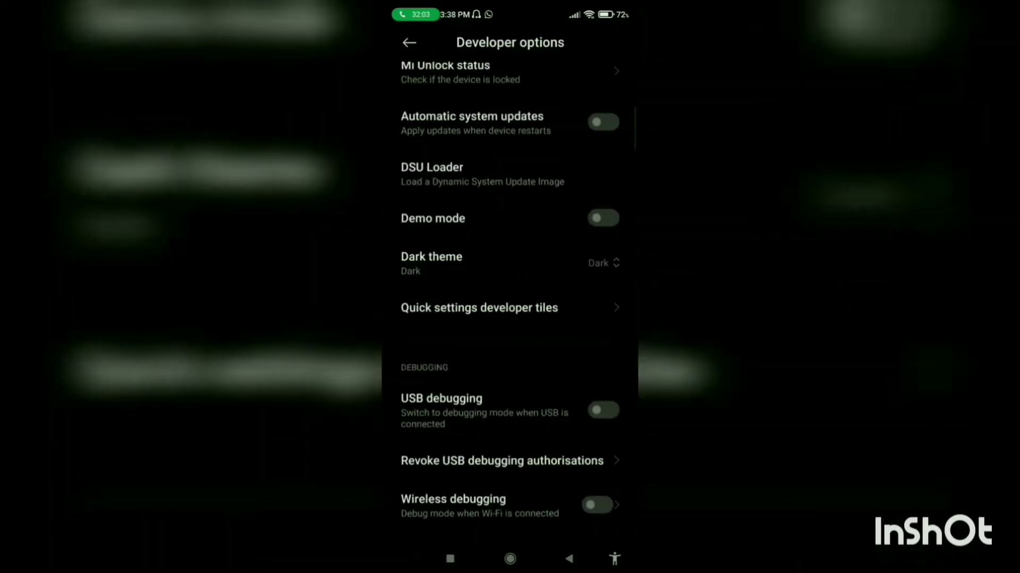
pyautogui.scroll(2, 510, 297)
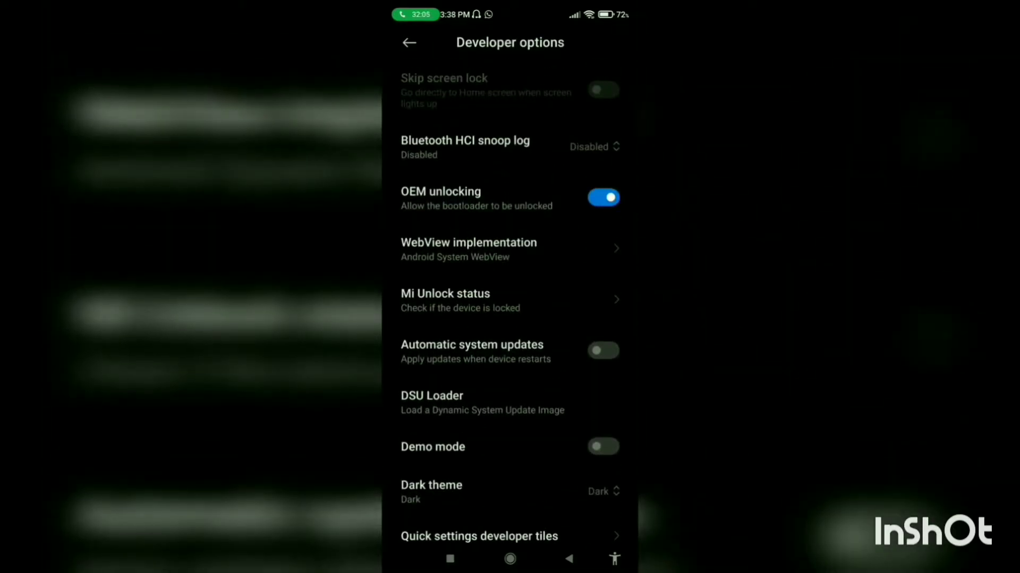
pyautogui.moveTo(584, 10); pyautogui.dragTo(584, 318)
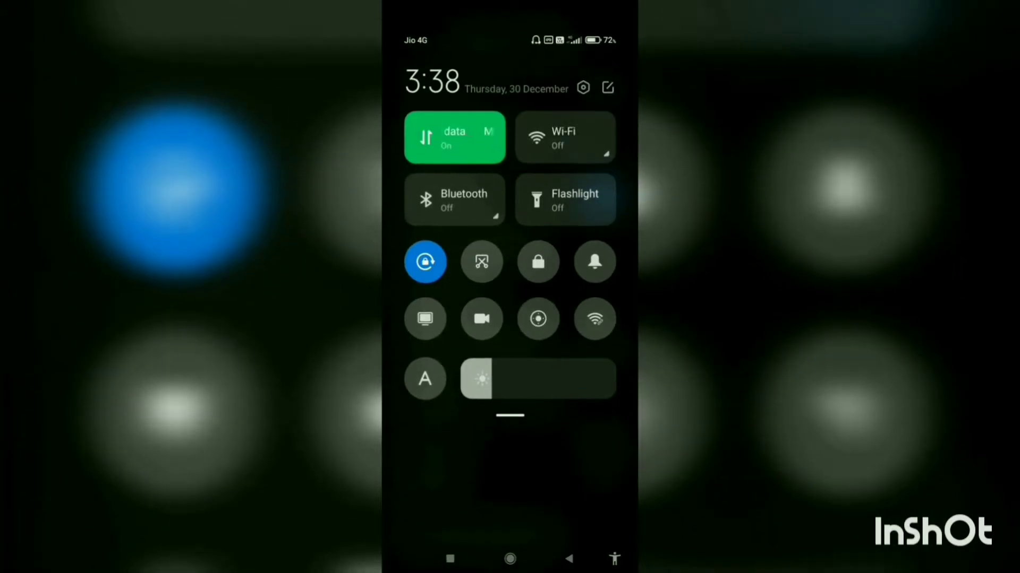
pyautogui.press('Escape')
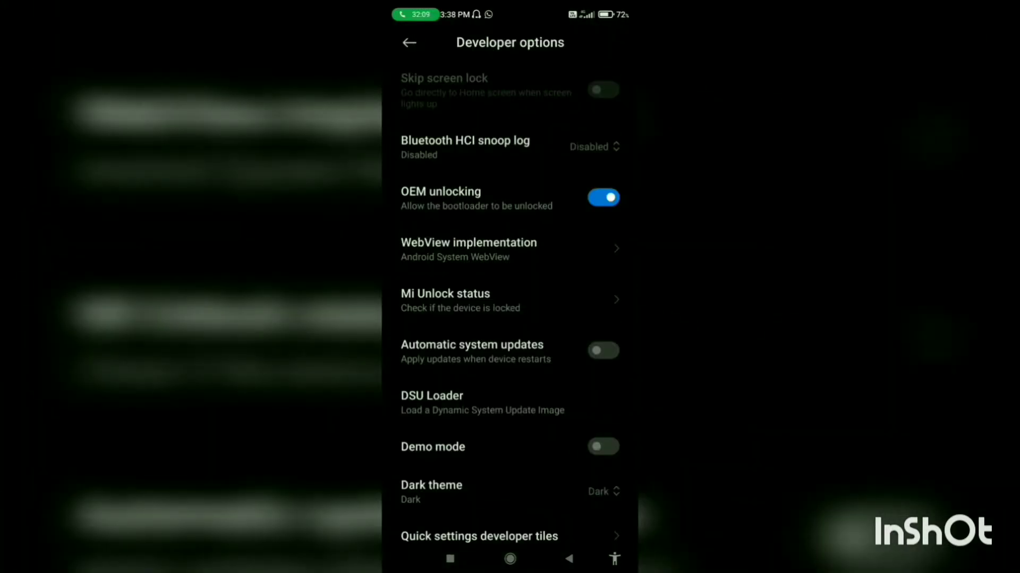
# Open Mi Unlock status, agree to its permissions, and choose Add account and device
pyautogui.click(460, 301)
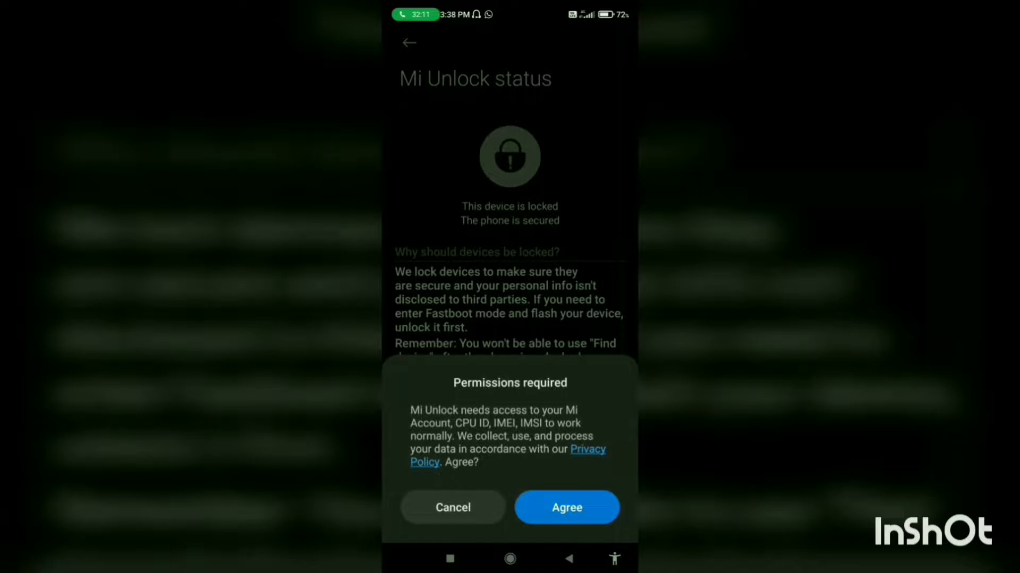
pyautogui.click(567, 508)
pyautogui.click(510, 507)
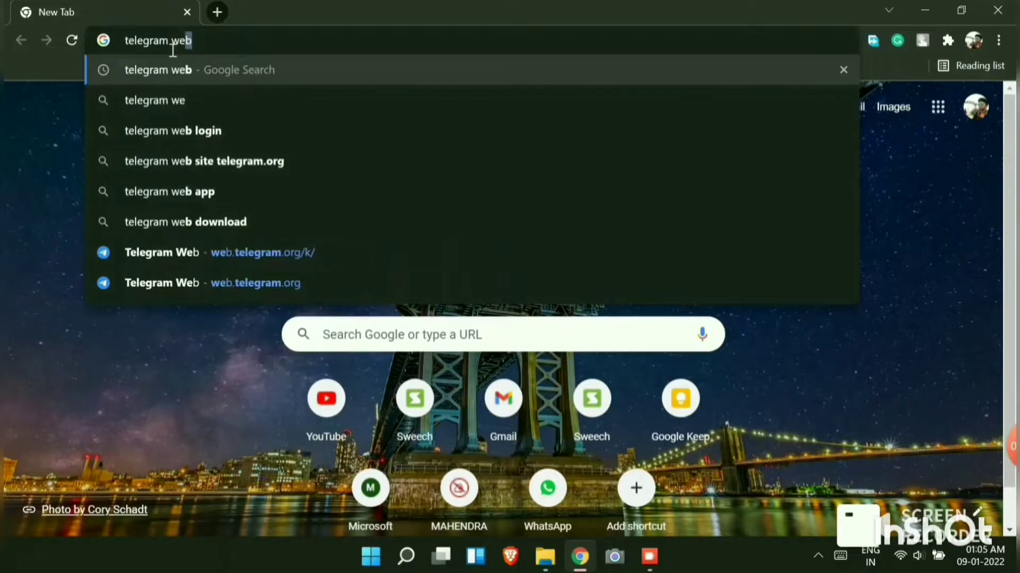
# Search Google for 'telegram web' and open web.telegram.org
pyautogui.write('b')
pyautogui.press('Return')
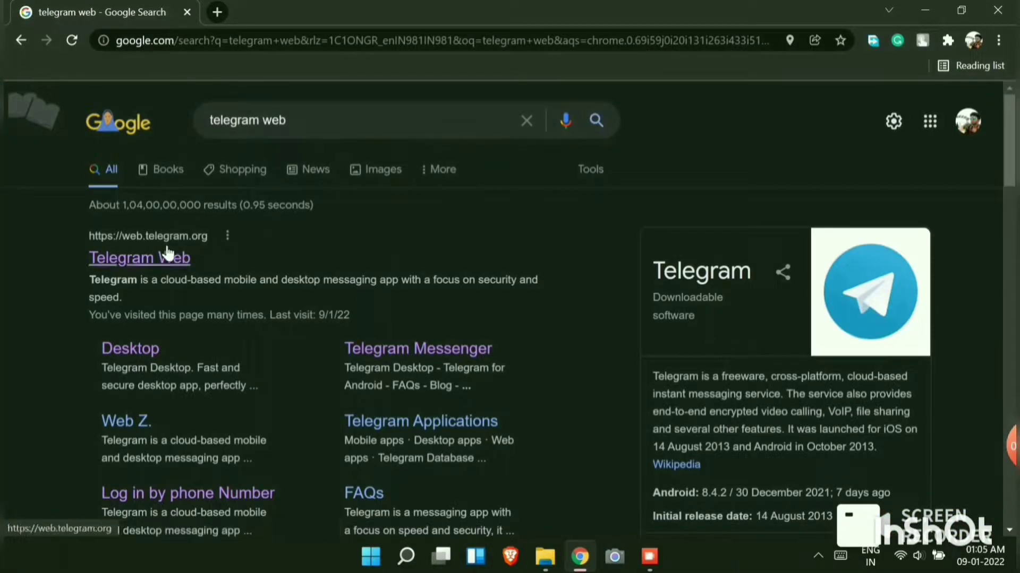
pyautogui.click(159, 257)
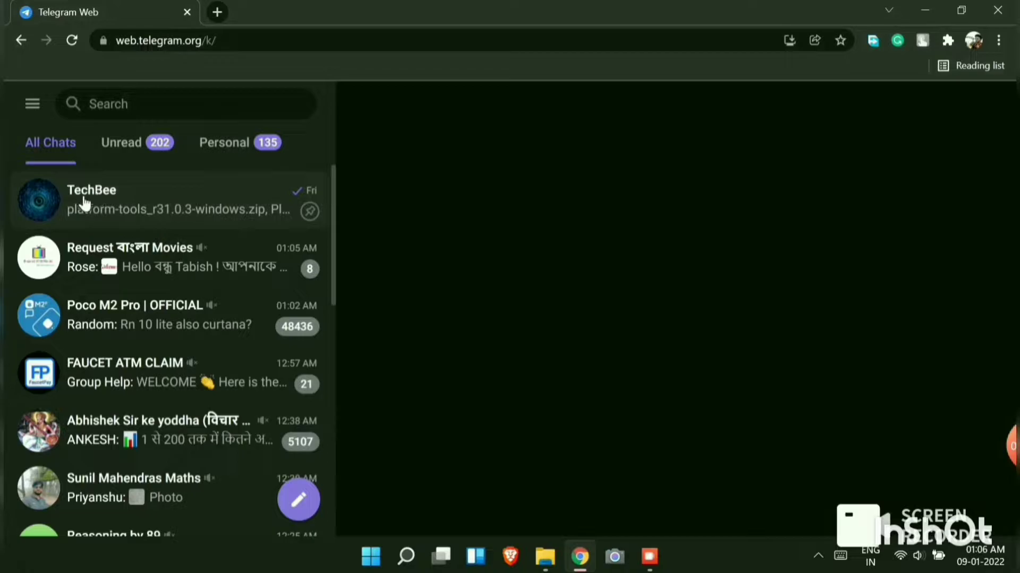
# Search 'techbee', open the TechBee channel and scroll to the ADB 1.4.2 and Mi Flash unlock files
pyautogui.click(140, 114)
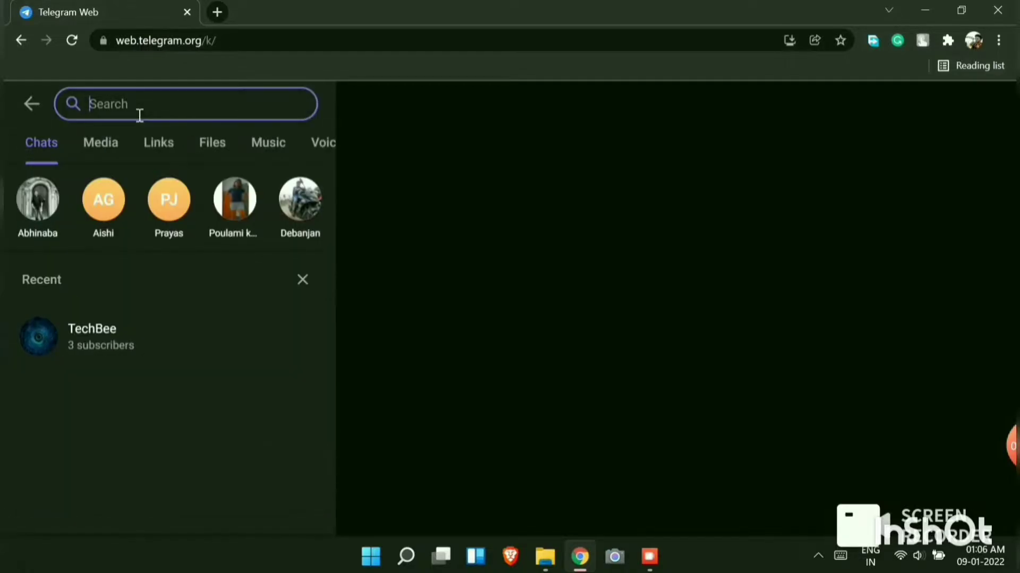
pyautogui.write('techbee')
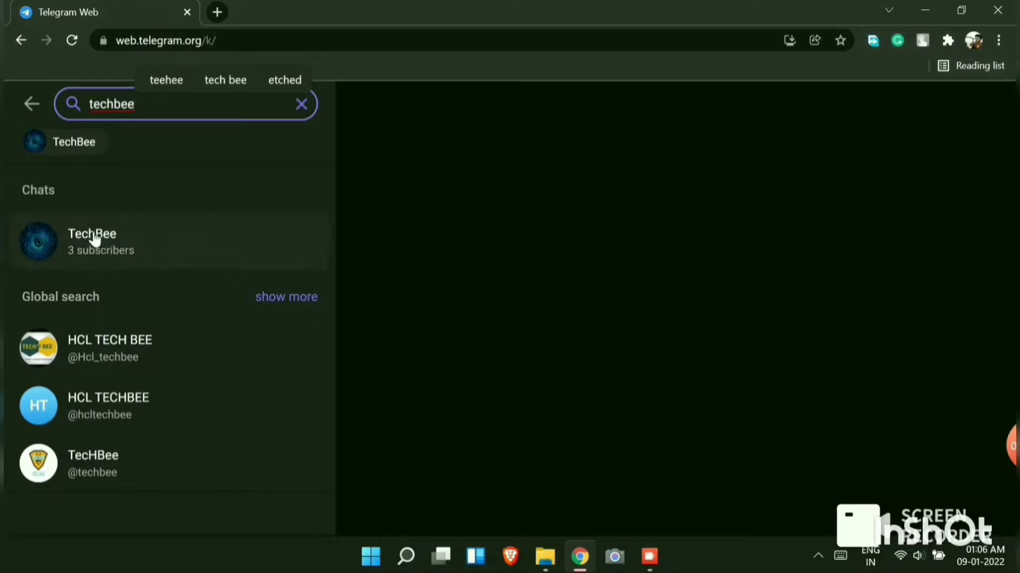
pyautogui.click(117, 256)
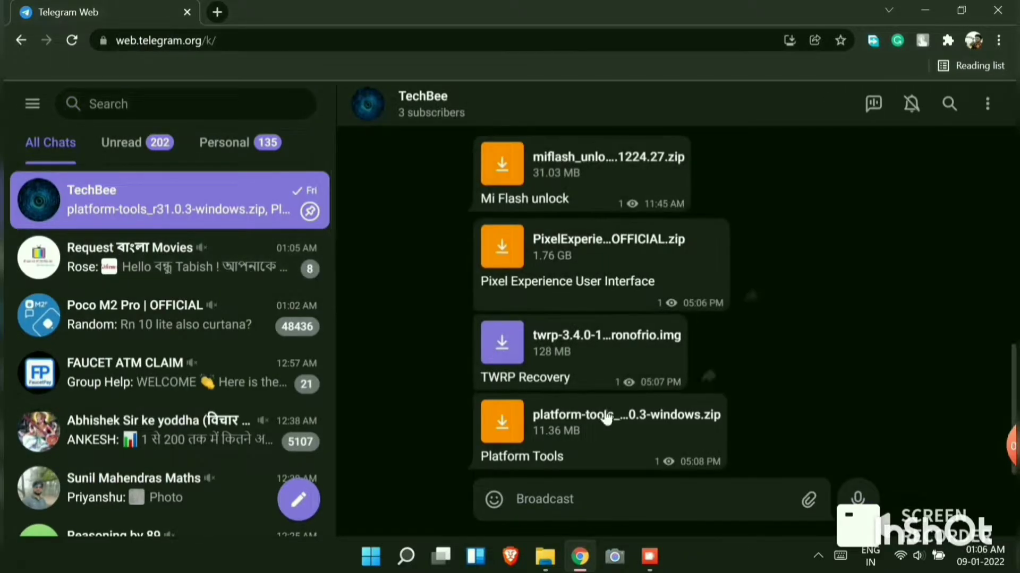
pyautogui.scroll(3, 639, 387)
pyautogui.scroll(-1, 653, 392)
pyautogui.scroll(1, 648, 396)
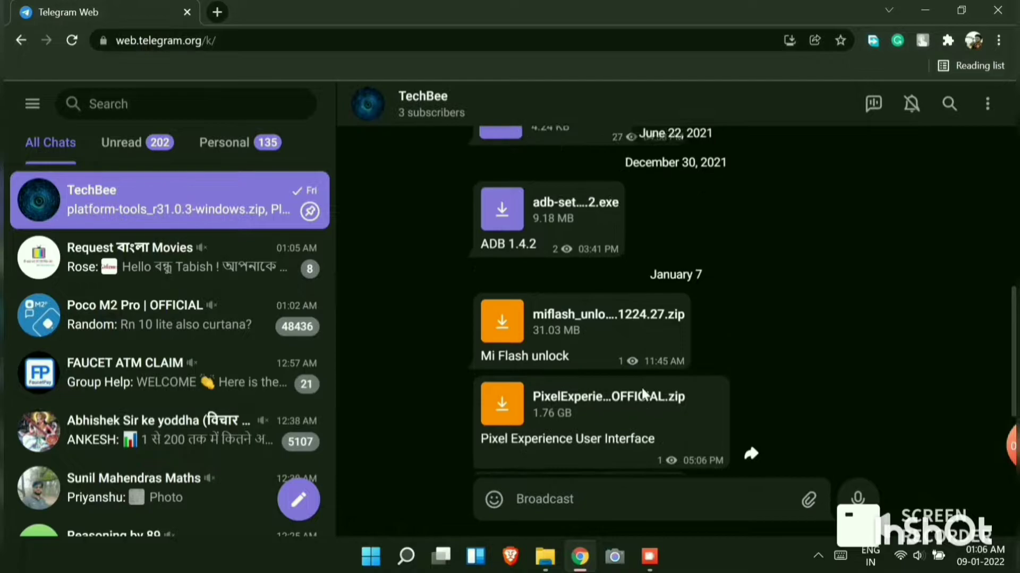
pyautogui.scroll(2, 647, 396)
pyautogui.scroll(-2, 651, 399)
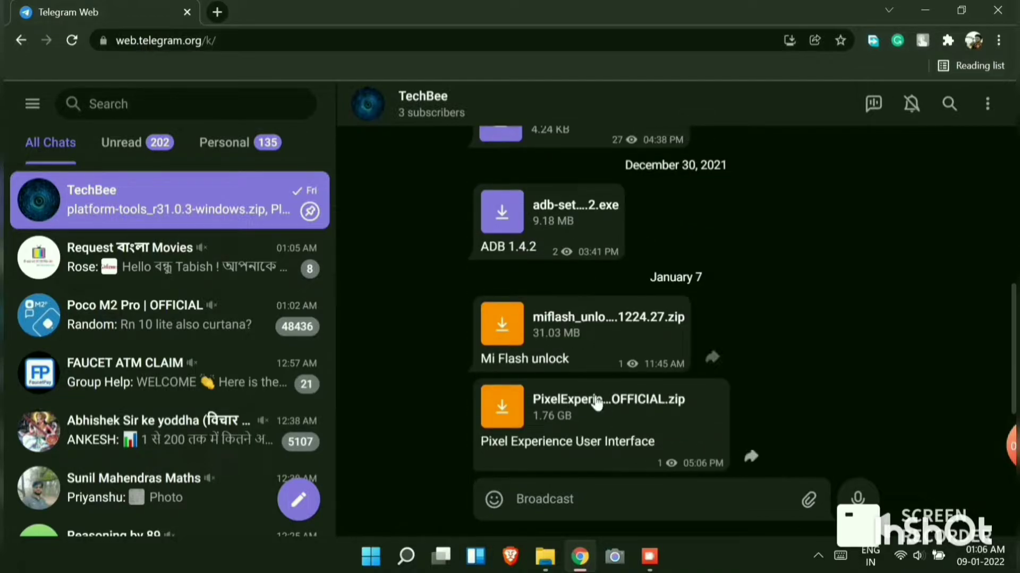
pyautogui.scroll(-3, 577, 415)
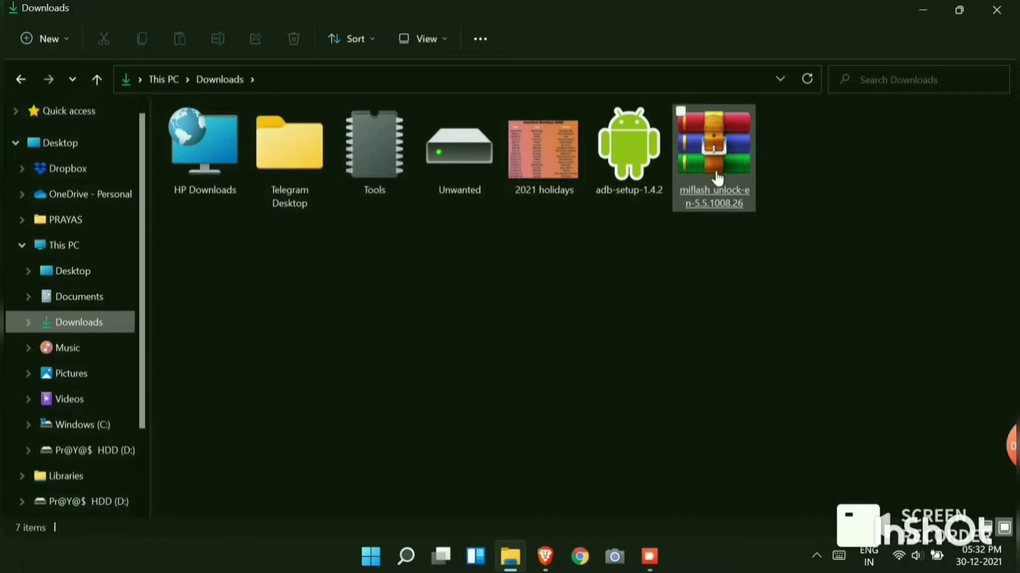
# Extract the miflash_unlock-en-5.5.1008.26 zip into its own folder, showing files when done
pyautogui.rightClick(700, 155)
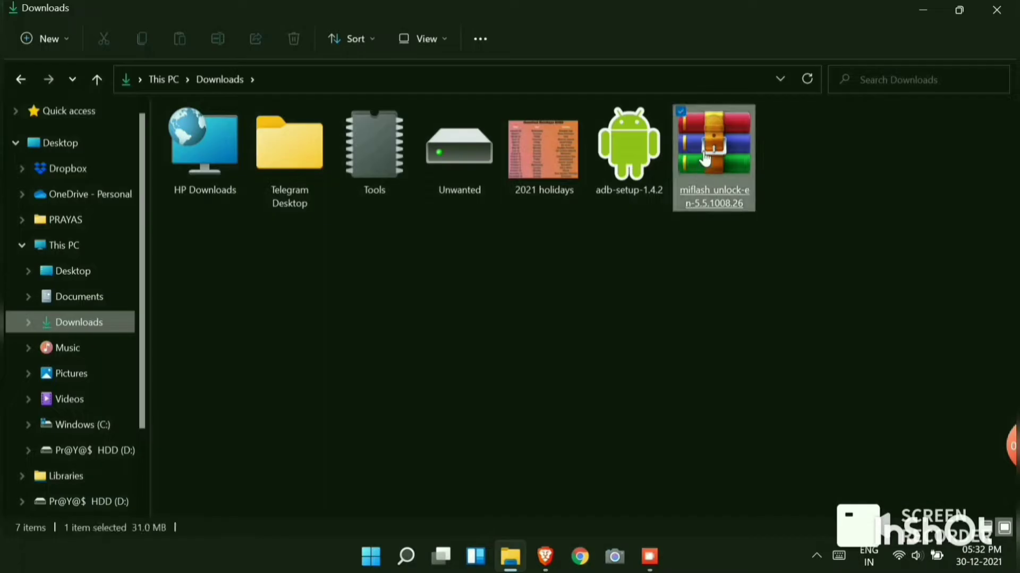
pyautogui.click(766, 255)
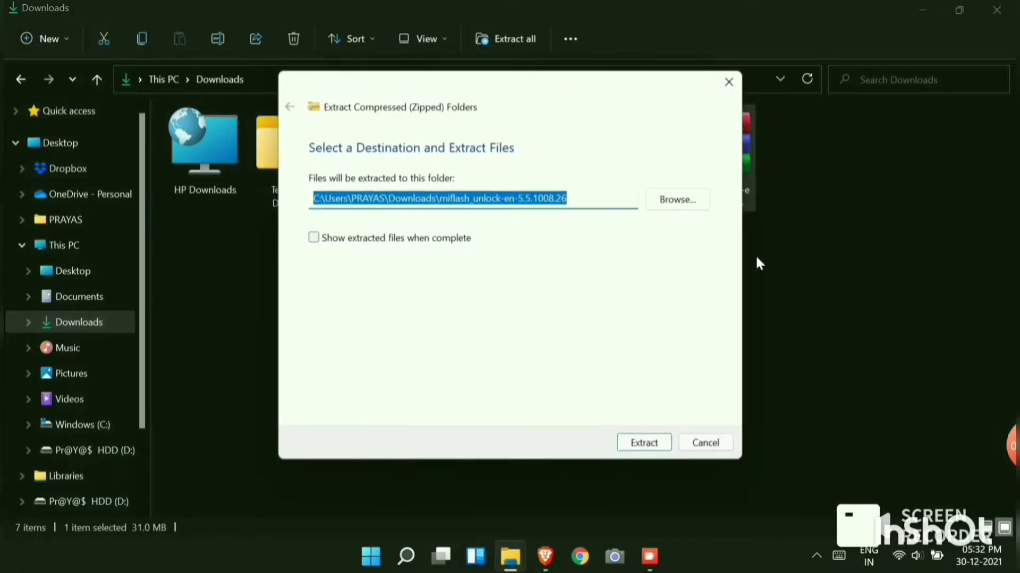
pyautogui.click(432, 240)
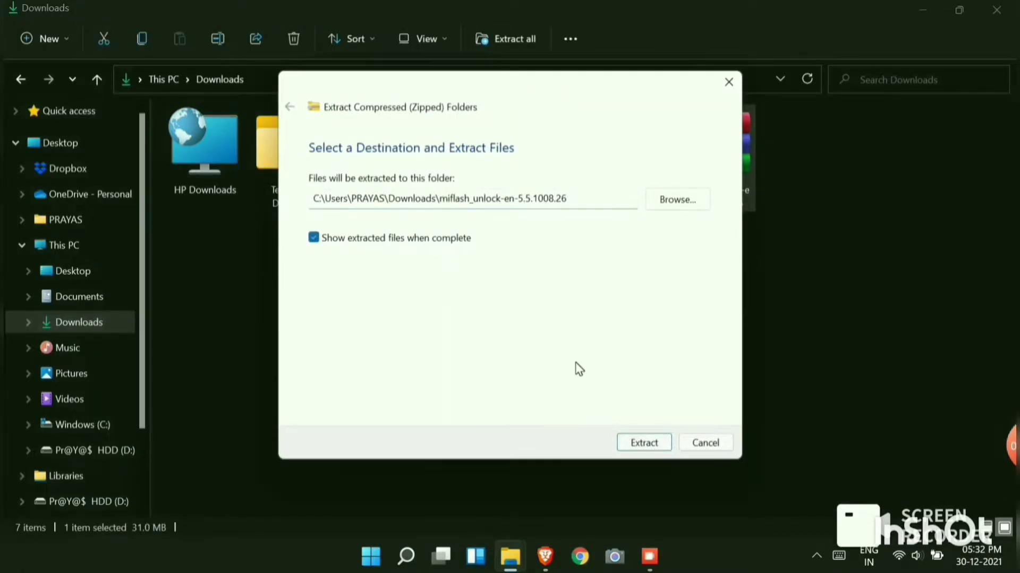
pyautogui.click(641, 447)
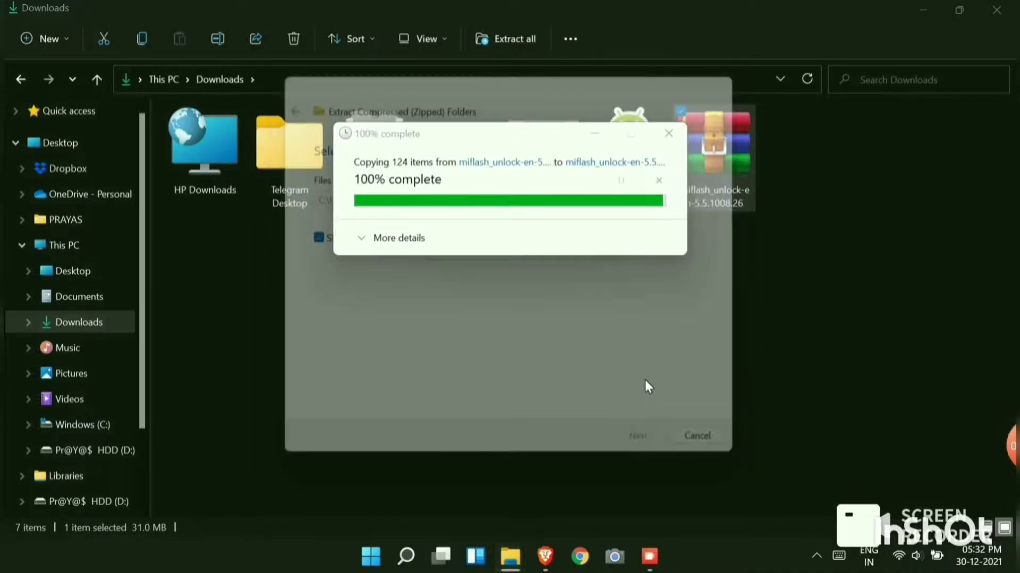
# View the extracted folder as large icons and select the miflash_unlock program
pyautogui.scroll(-2, 554, 321)
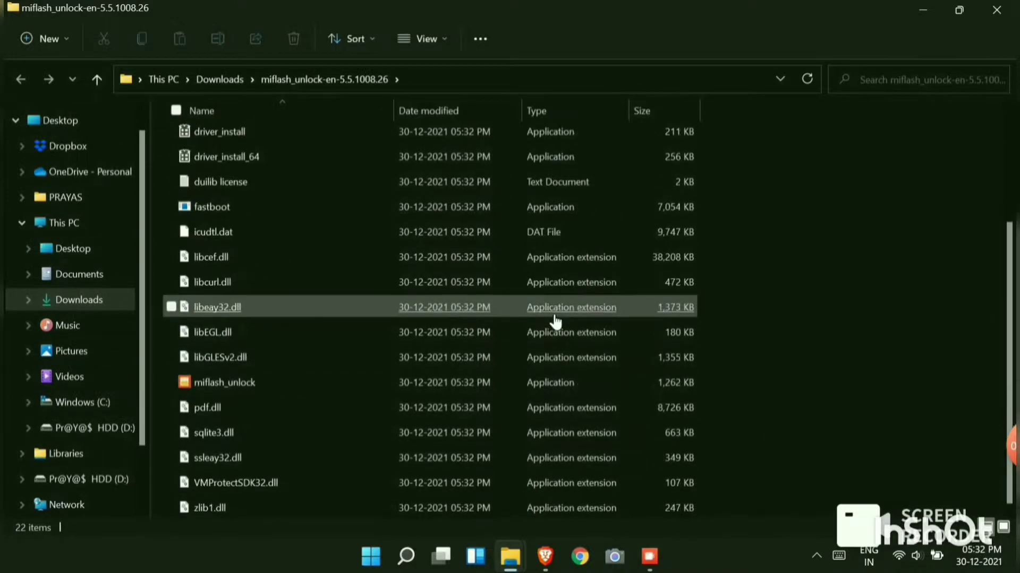
pyautogui.scroll(2, 553, 321)
pyautogui.click(423, 37)
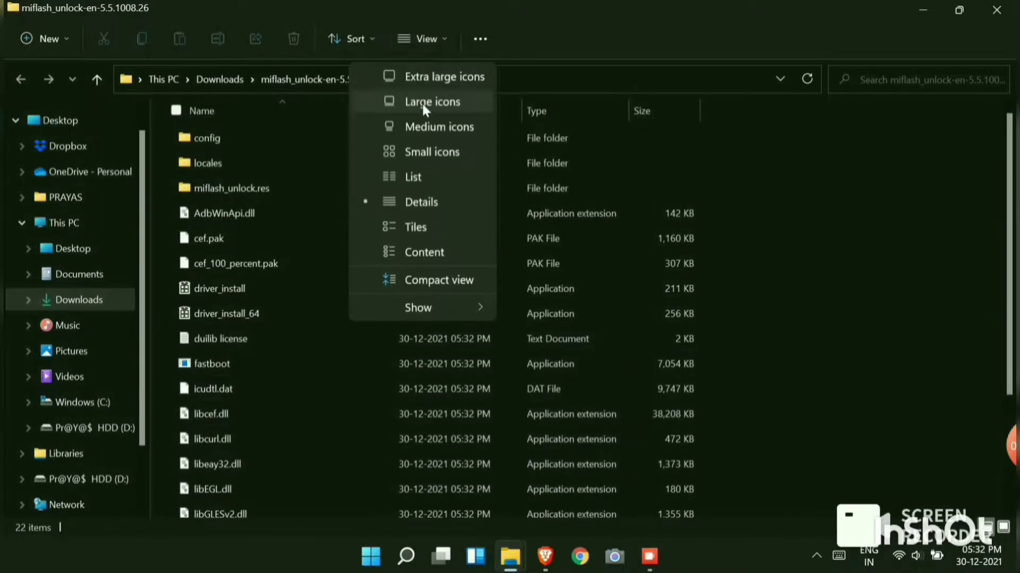
pyautogui.click(423, 102)
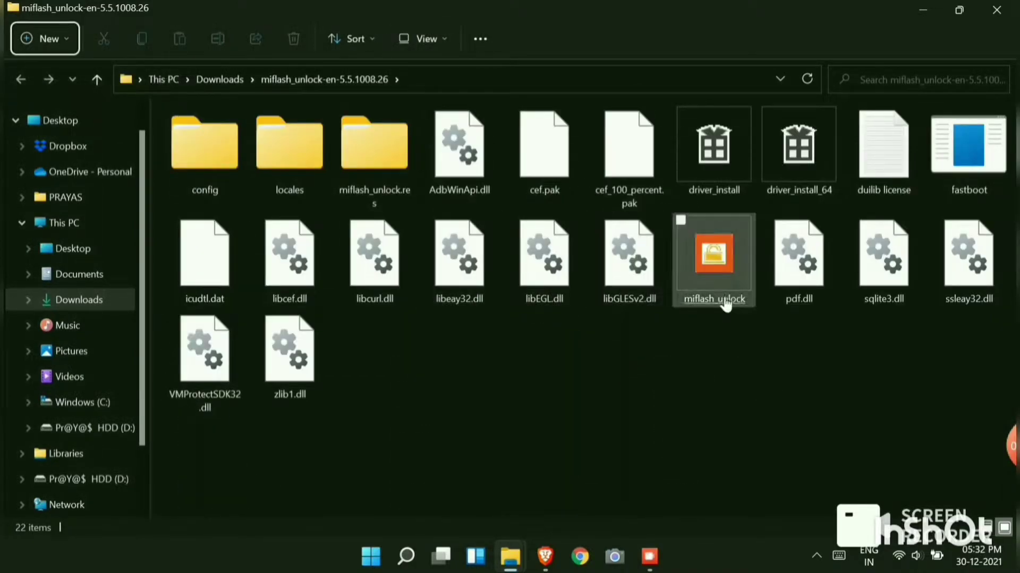
pyautogui.click(720, 223)
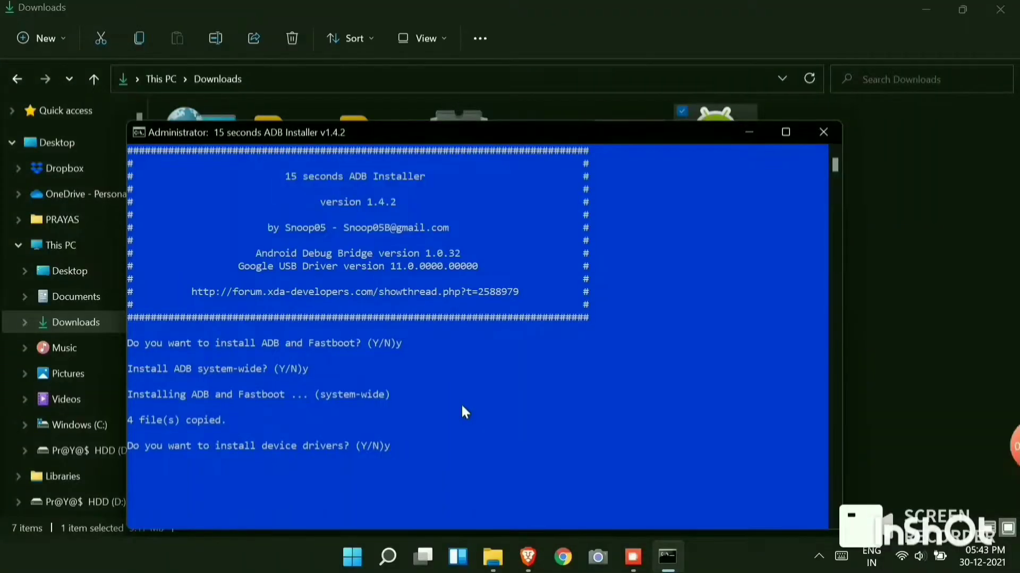
# Accept the device driver install and complete the Google USB driver wizard
pyautogui.press('Return')
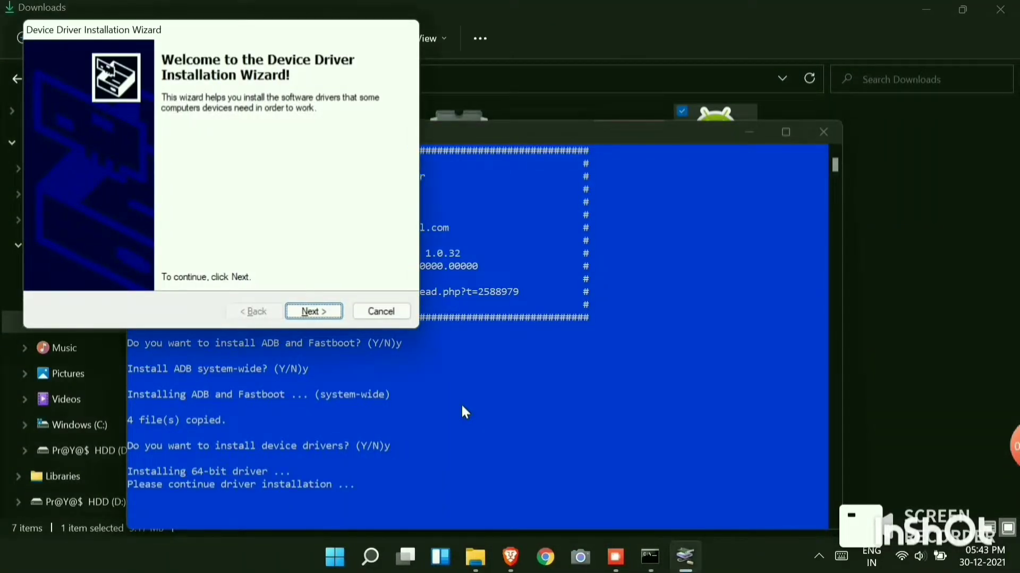
pyautogui.click(325, 309)
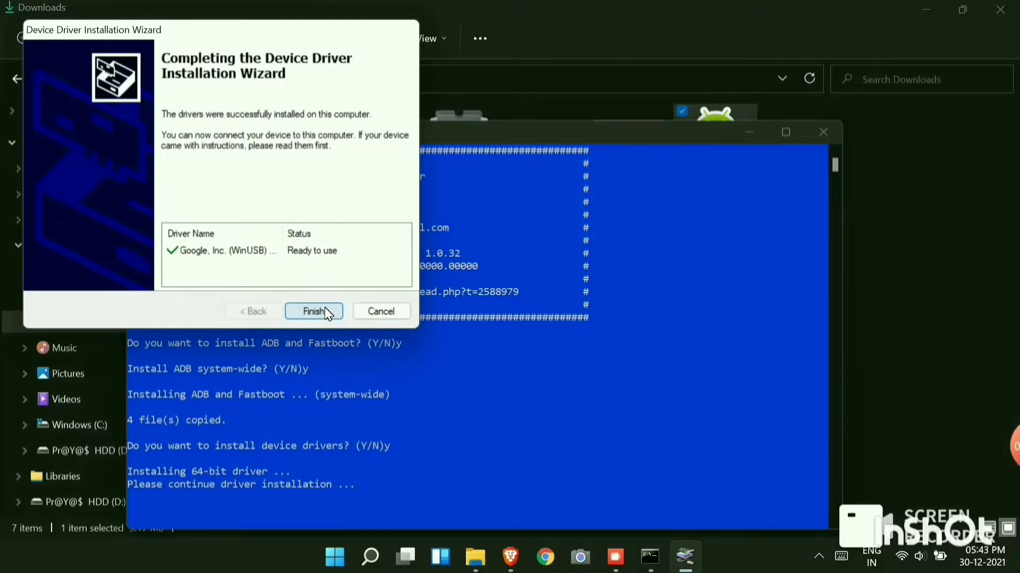
pyautogui.click(328, 314)
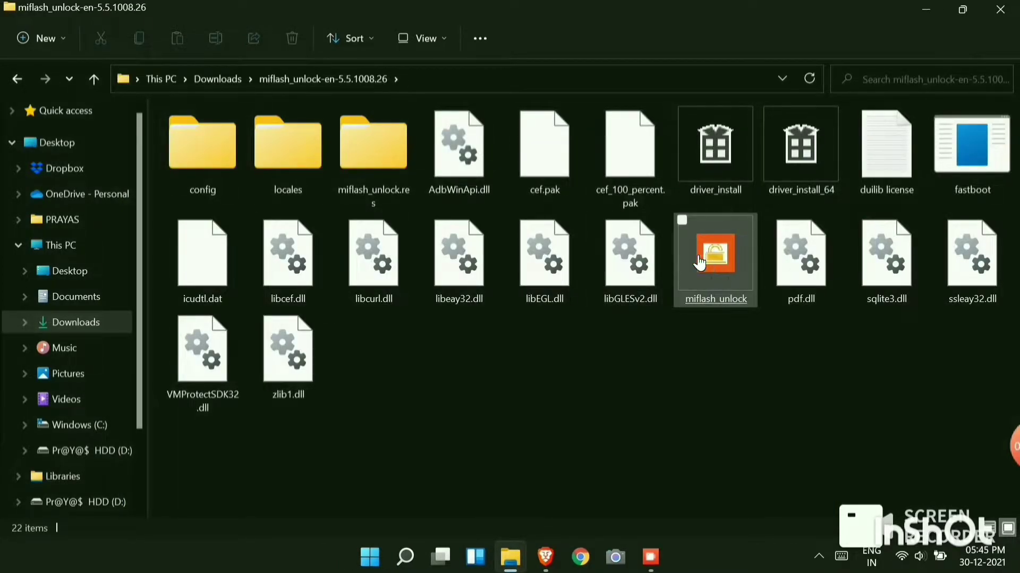
# Launch miflash_unlock from the extracted folder and agree to the Mi Unlock disclaimer
pyautogui.click(714, 275)
pyautogui.doubleClick(716, 275)
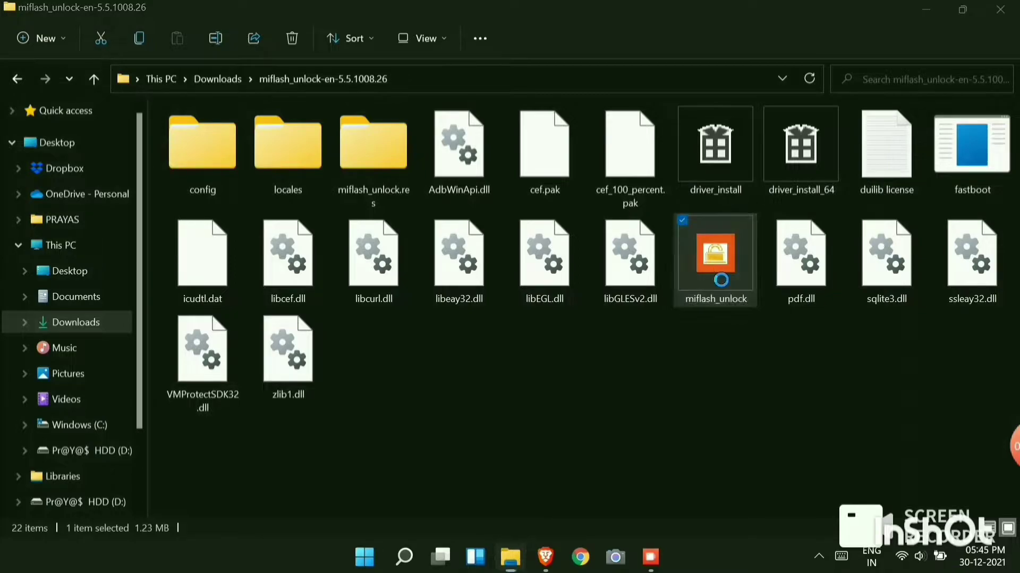
pyautogui.click(446, 452)
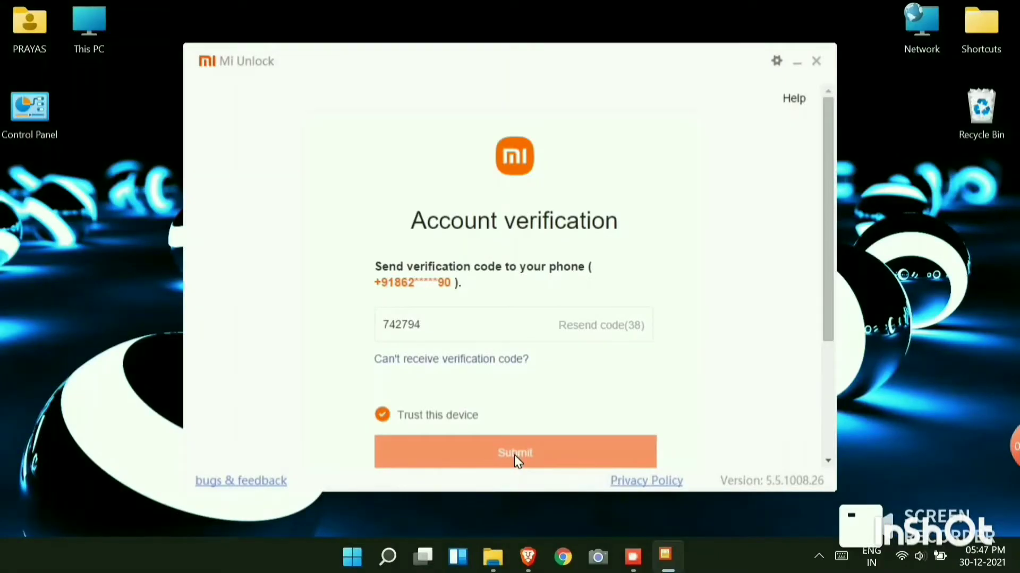
# Submit the SMS verification code to pass the Mi Account check
pyautogui.click(514, 454)
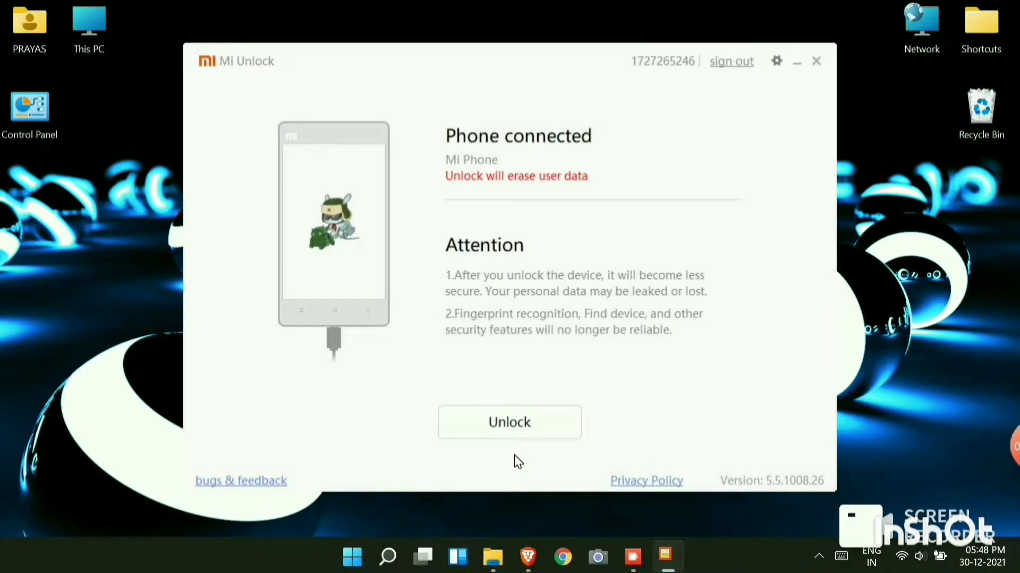
# Start the unlock and confirm both the data-erase and malware warnings with Unlock anyway
pyautogui.click(564, 413)
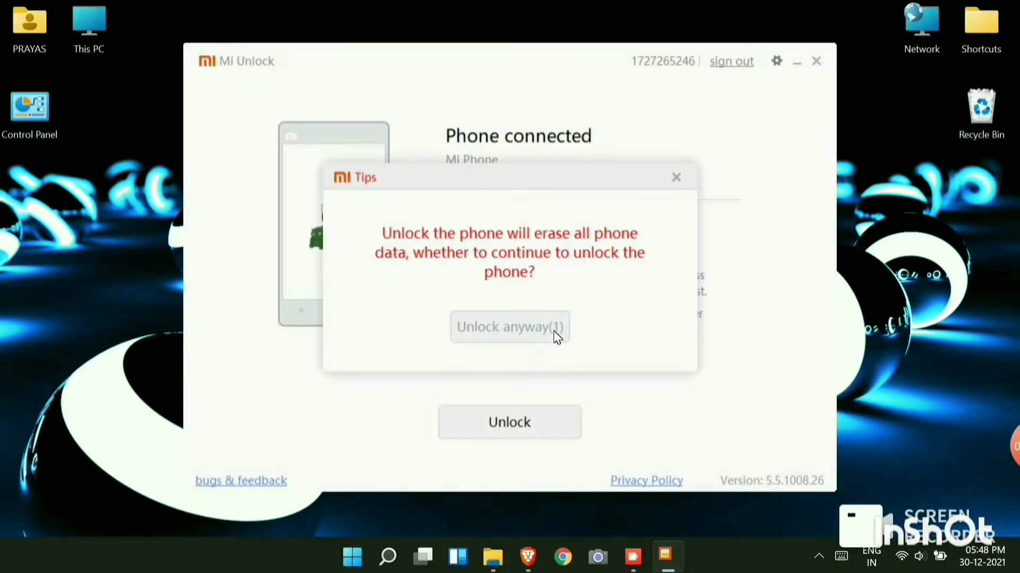
pyautogui.click(527, 332)
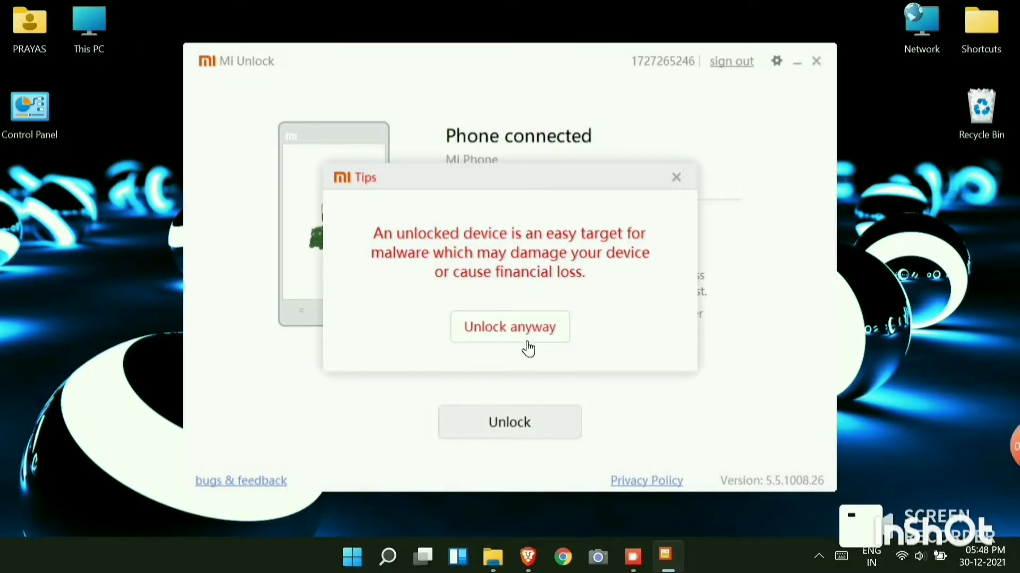
pyautogui.click(523, 336)
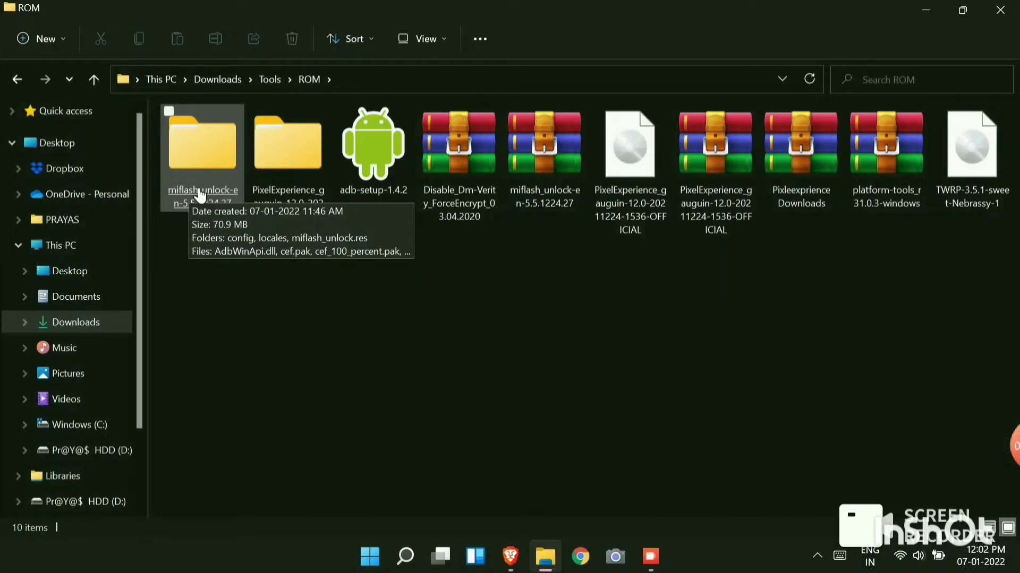
# Run miflash_unlock from the miflash_unlock-en-5.5.1224.27 folder and agree to its disclaimer
pyautogui.doubleClick(229, 192)
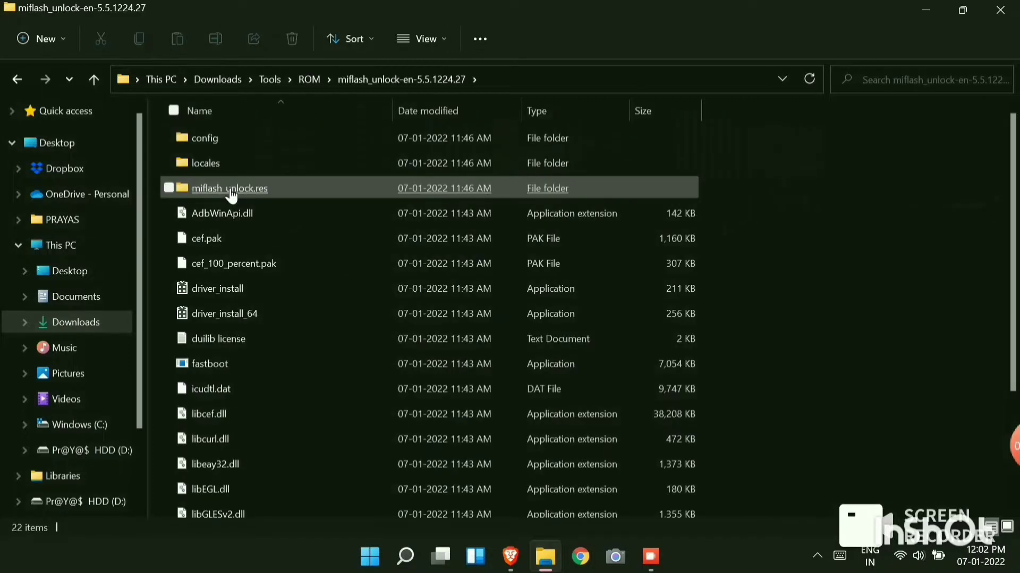
pyautogui.scroll(-3, 237, 199)
pyautogui.doubleClick(252, 387)
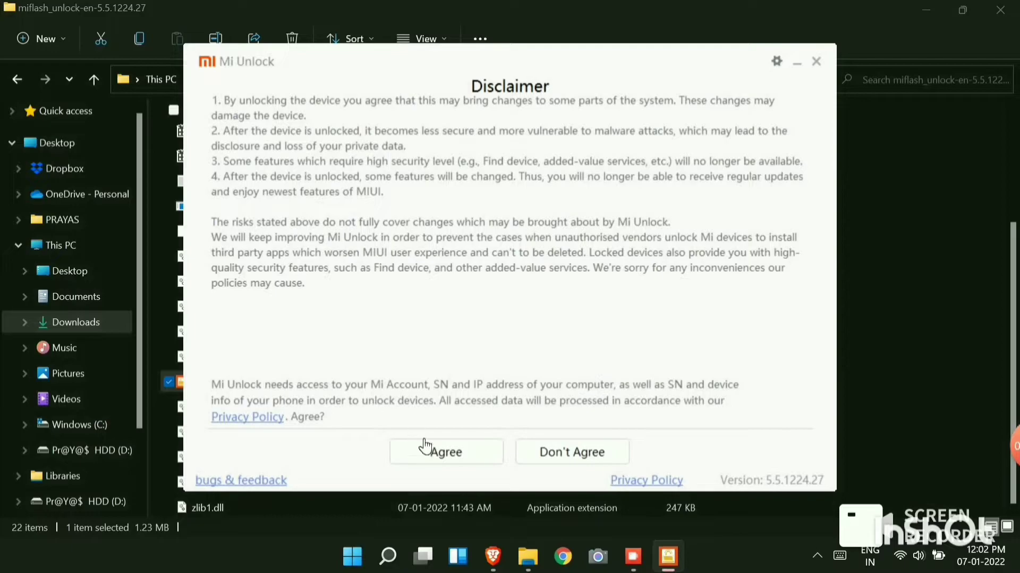
pyautogui.click(424, 453)
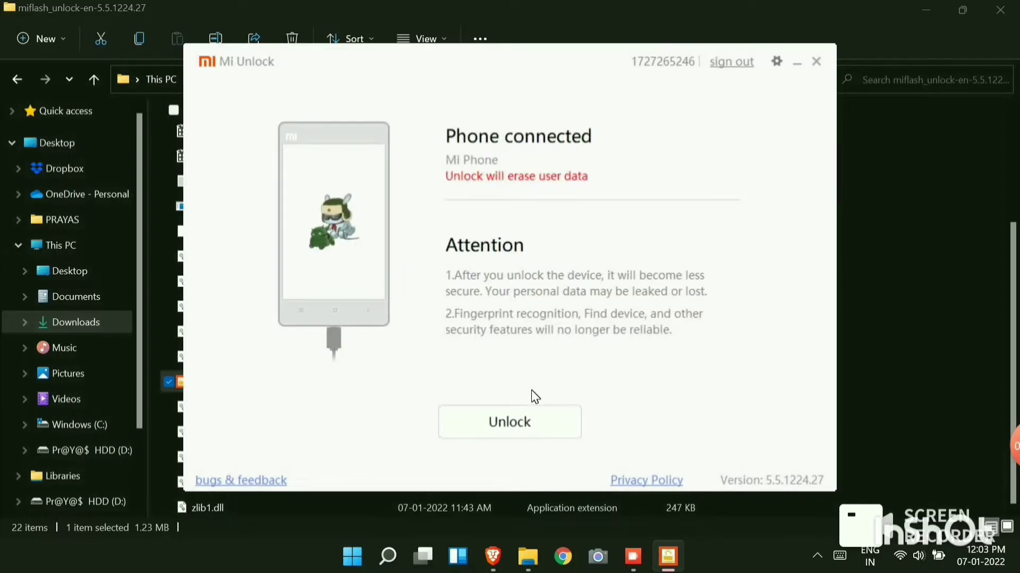
# Start unlocking in Mi Unlock 5.5.1224.27, confirming both Tips warnings with Unlock anyway
pyautogui.click(538, 431)
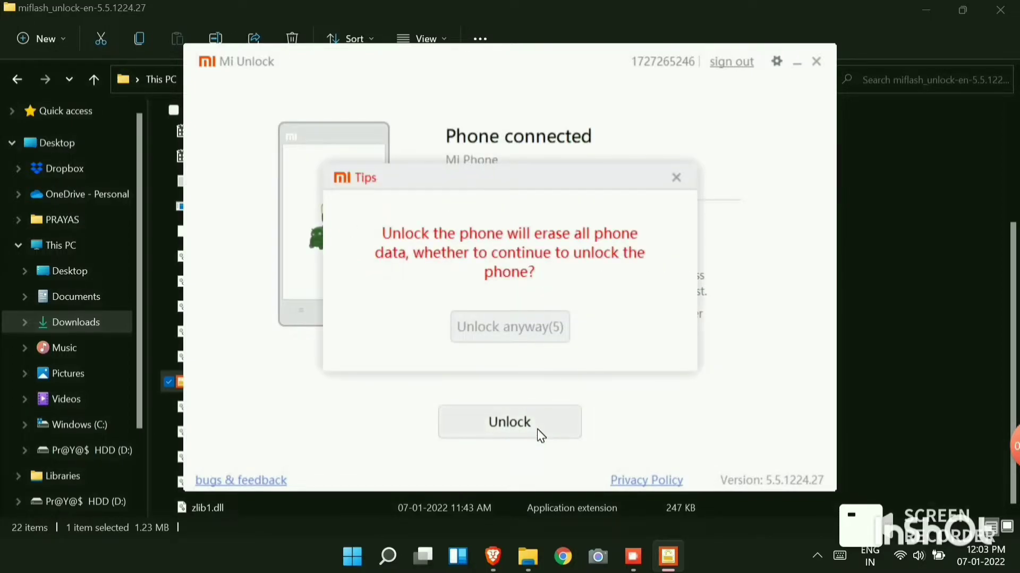
pyautogui.click(547, 342)
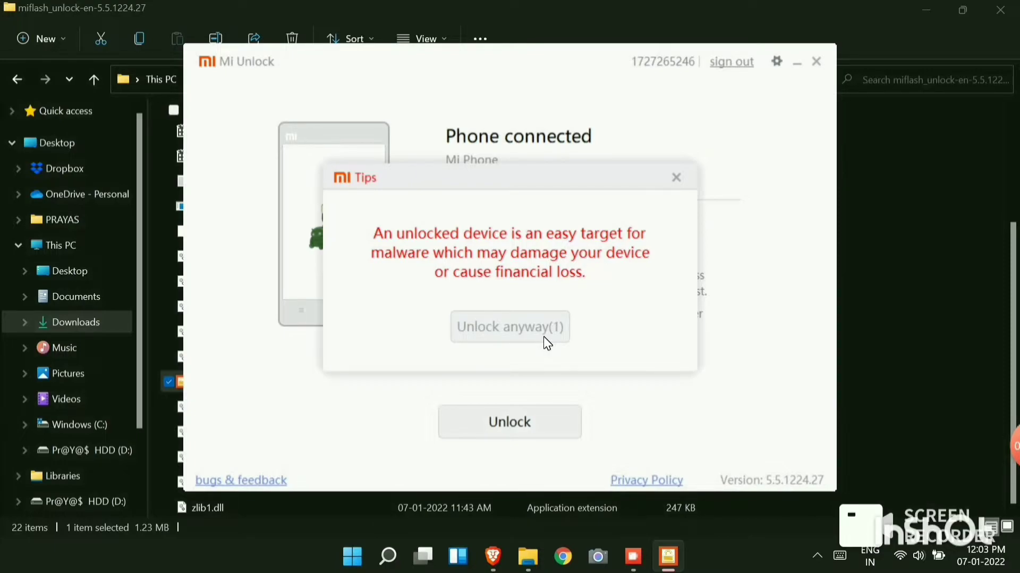
pyautogui.click(547, 342)
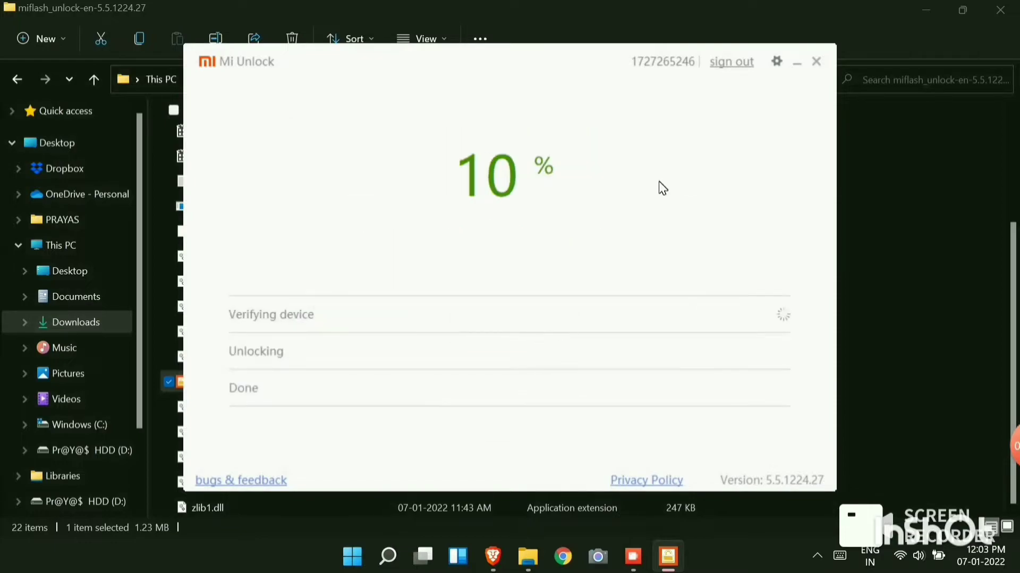
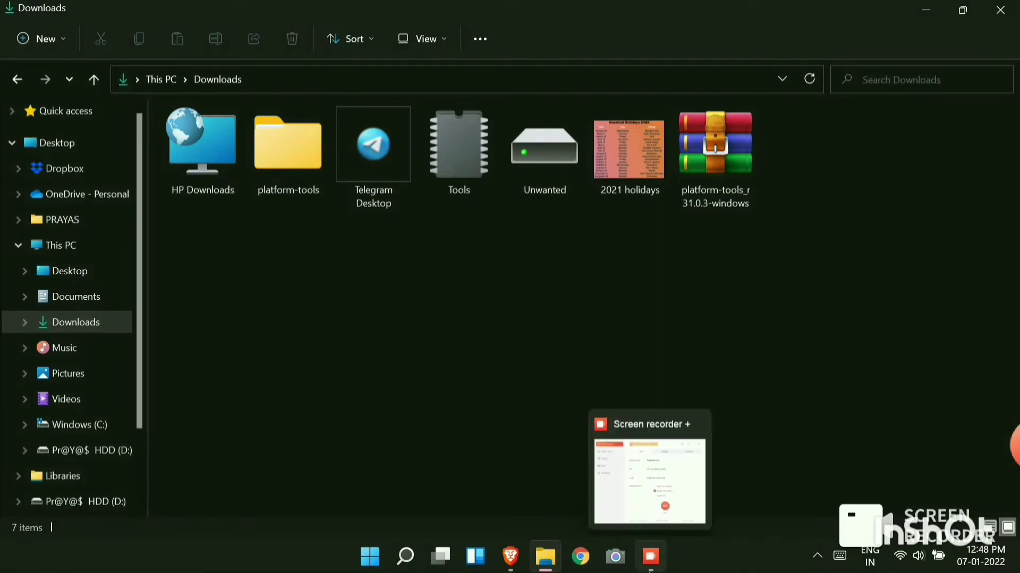
# Extract all files from the platform-tools zip archive into the Downloads folder
pyautogui.rightClick(715, 161)
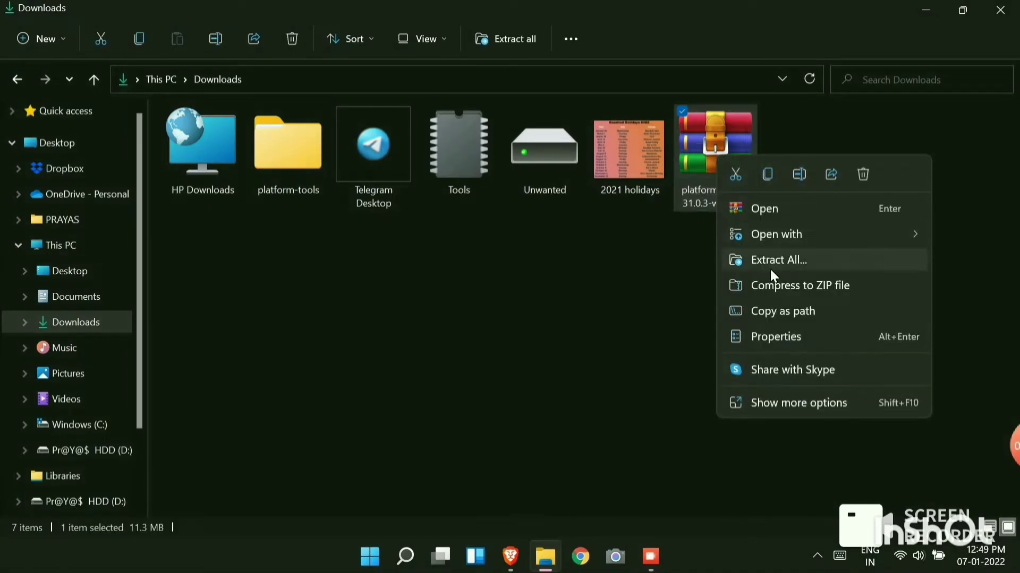
pyautogui.click(774, 262)
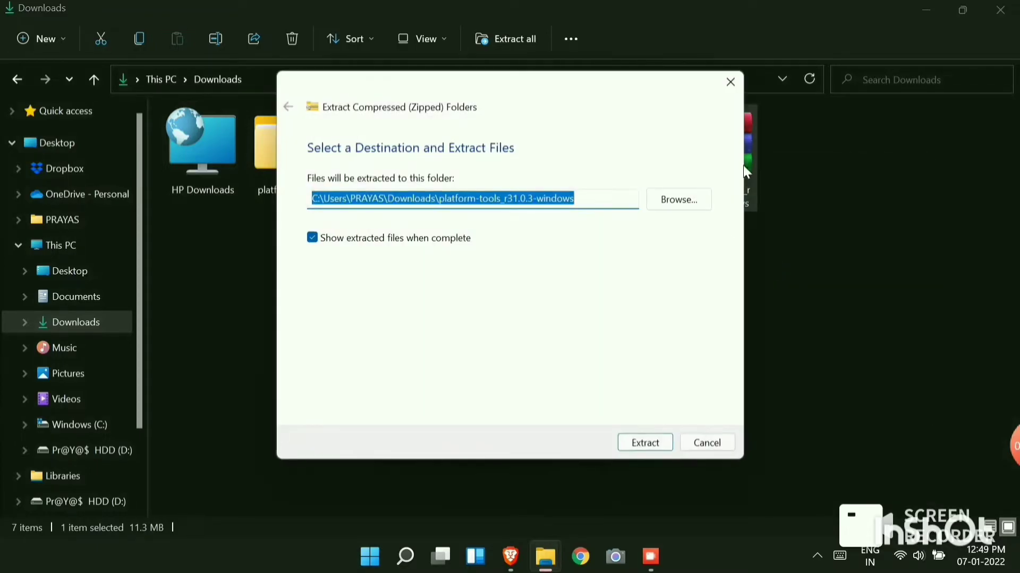
pyautogui.click(730, 83)
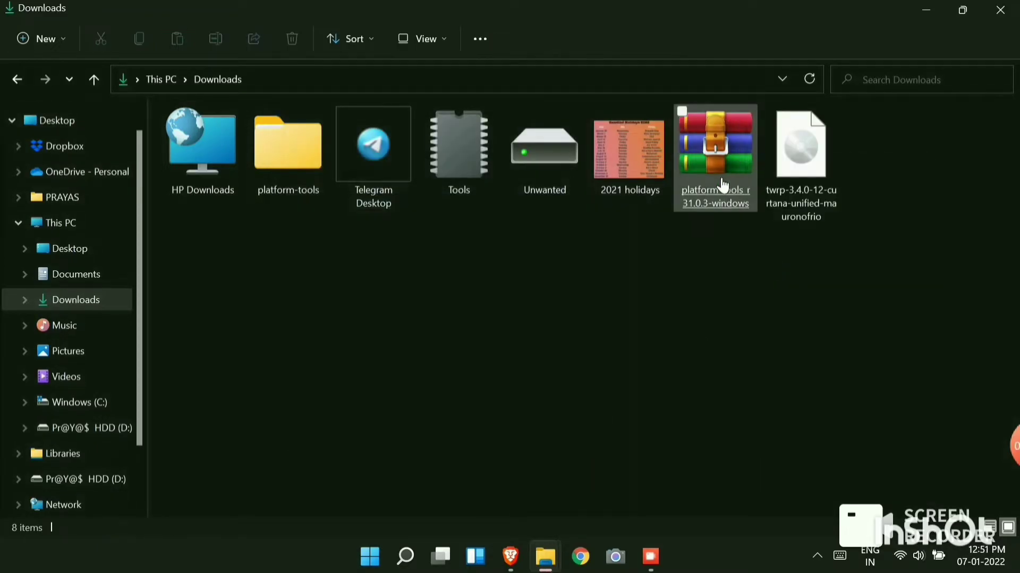
# Move the TWRP recovery image from Downloads into the extracted platform-tools folder
pyautogui.doubleClick(260, 152)
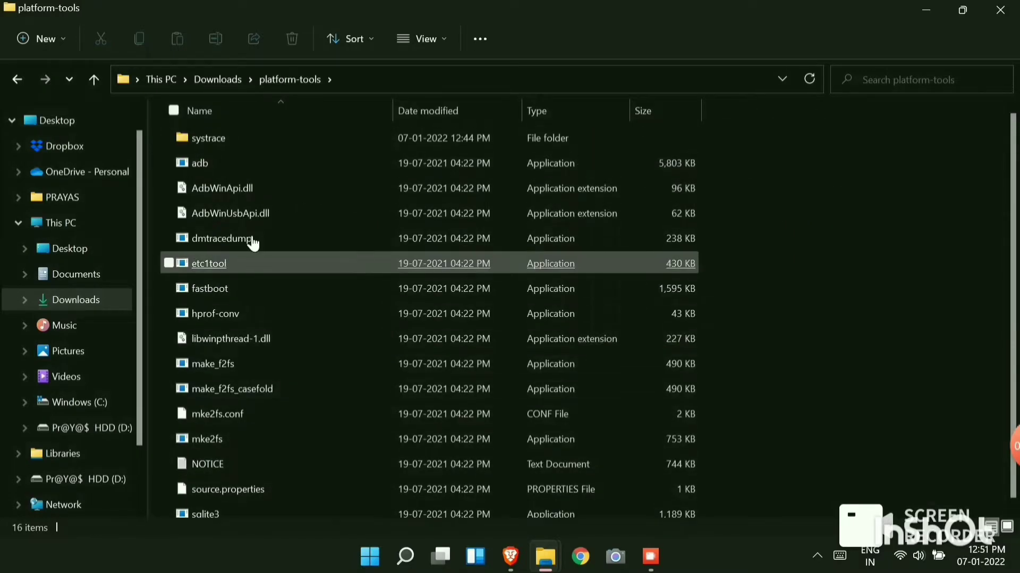
pyautogui.click(16, 79)
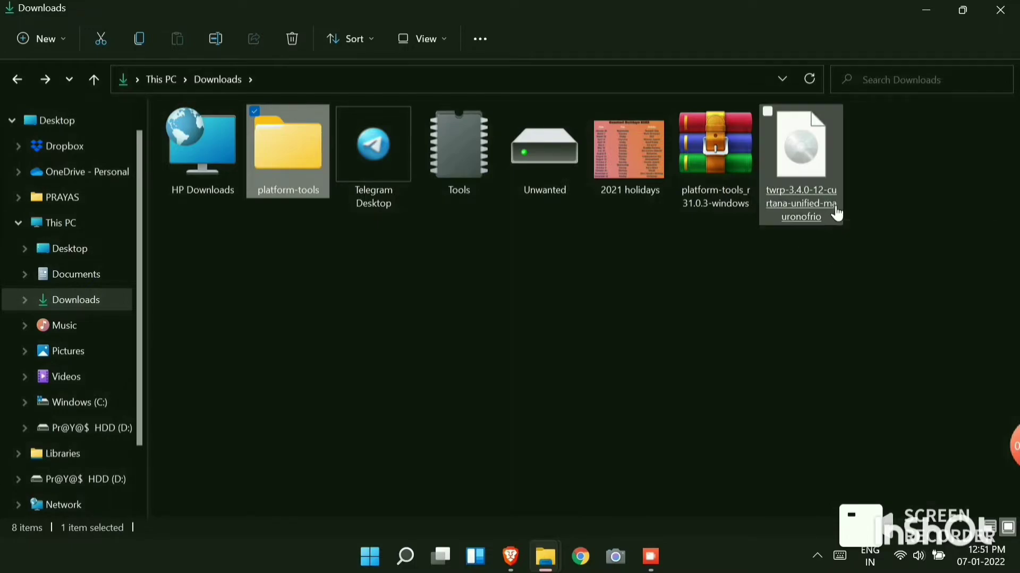
pyautogui.moveTo(823, 213)
pyautogui.mouseDown()
pyautogui.moveTo(831, 189)
pyautogui.moveTo(775, 333)
pyautogui.moveTo(291, 234)
pyautogui.moveTo(280, 173)
pyautogui.moveTo(287, 182)
pyautogui.mouseUp()
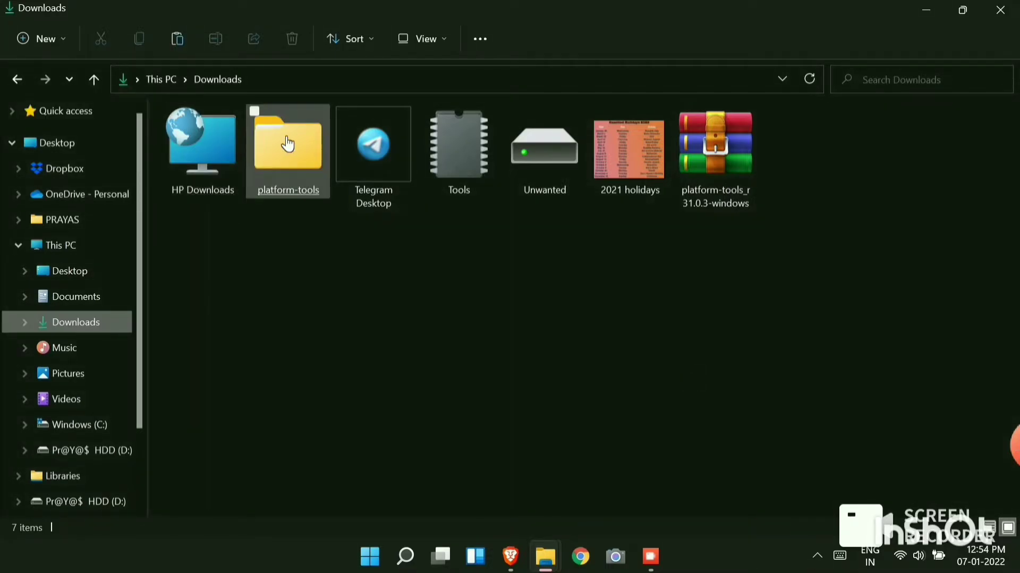
# Launch Command Prompt in platform-tools by entering cmd in the folder's address bar
pyautogui.doubleClick(288, 144)
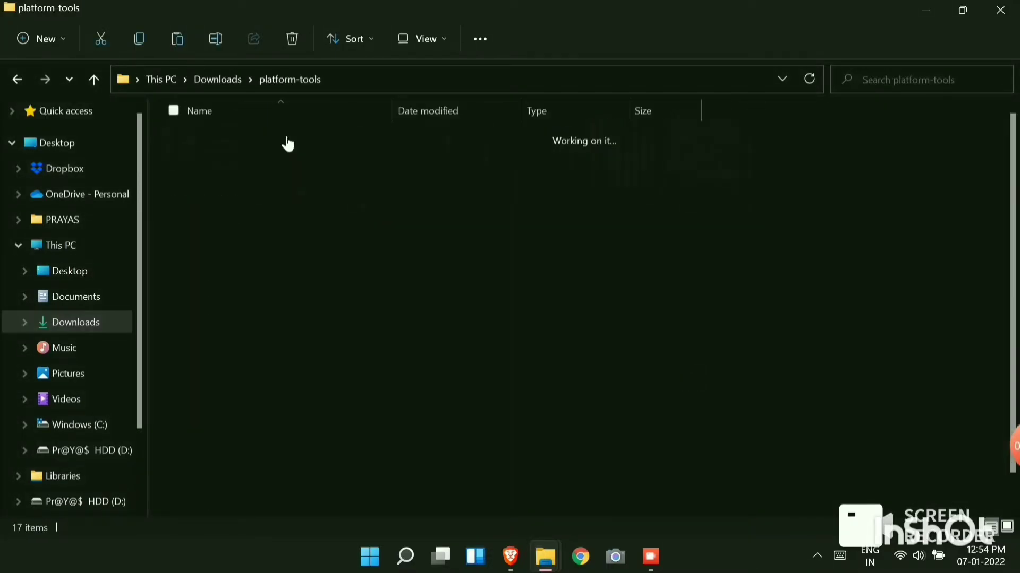
pyautogui.click(374, 85)
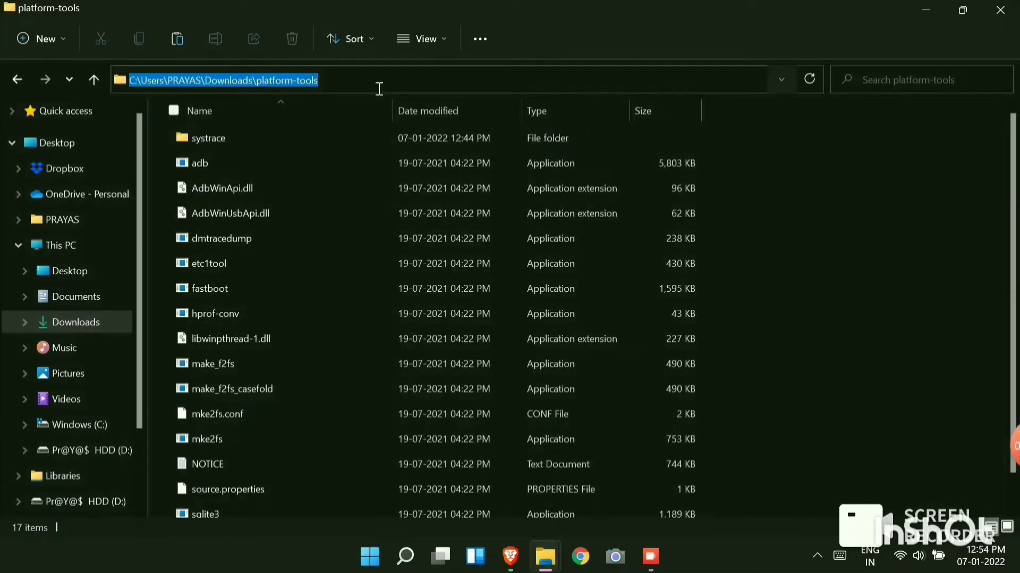
pyautogui.write('c')
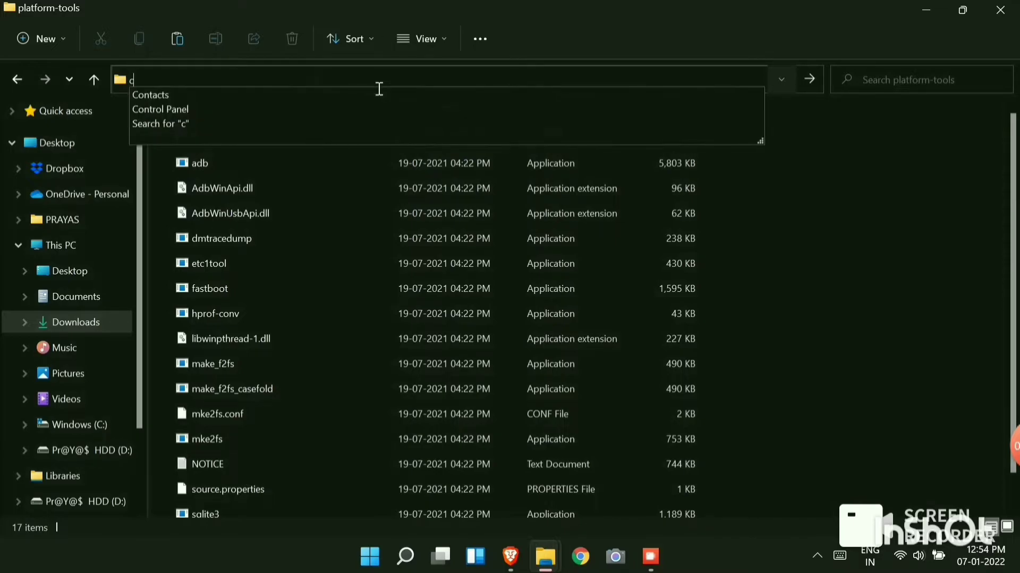
pyautogui.write('m')
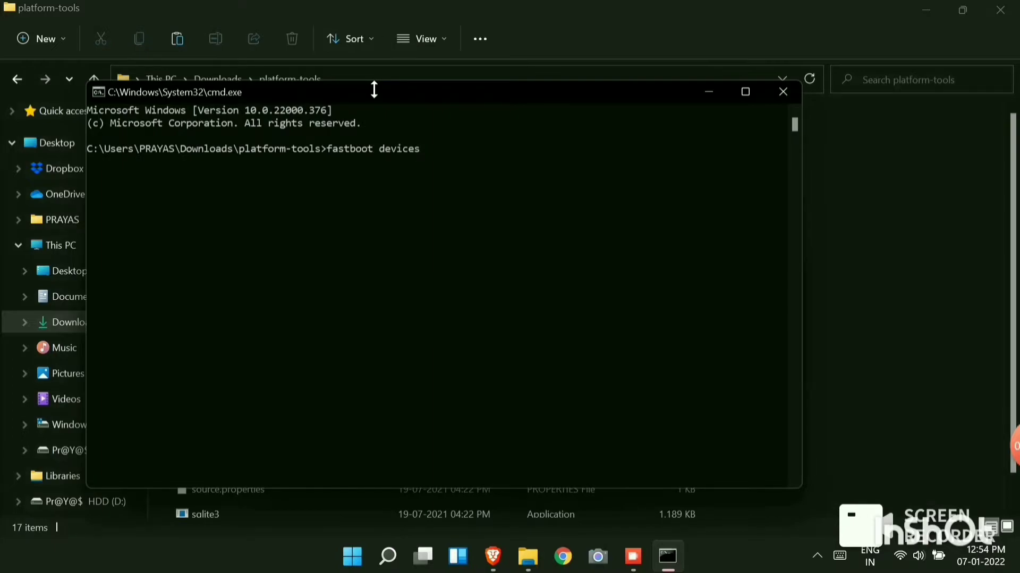
# Run 'fastboot devices' to check the phone is connected in fastboot mode
pyautogui.press('Return')
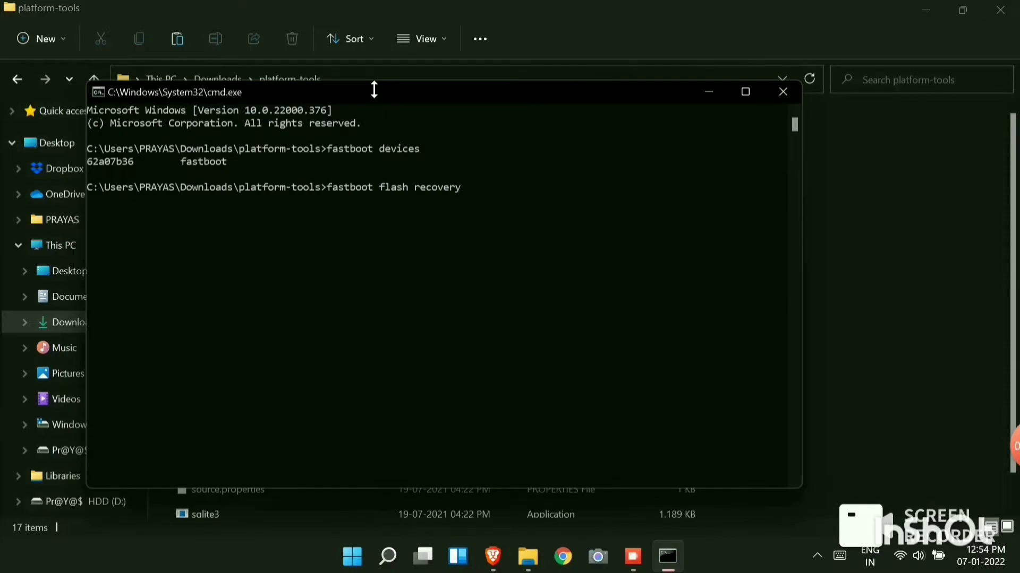
# Snap the platform-tools folder window left and Command Prompt right, side by side
pyautogui.click(716, 6)
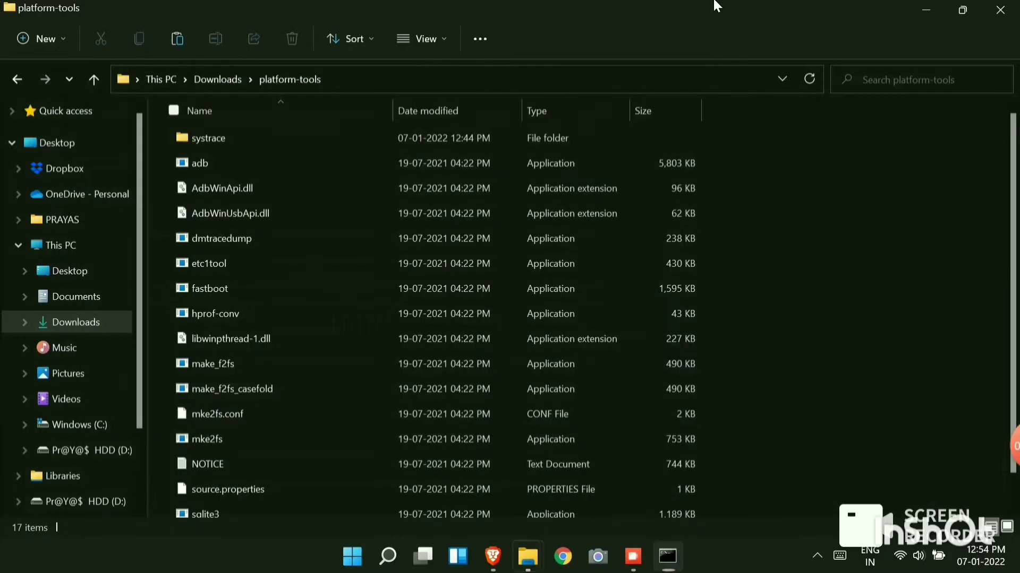
pyautogui.moveTo(663, 6); pyautogui.dragTo(2, 107)
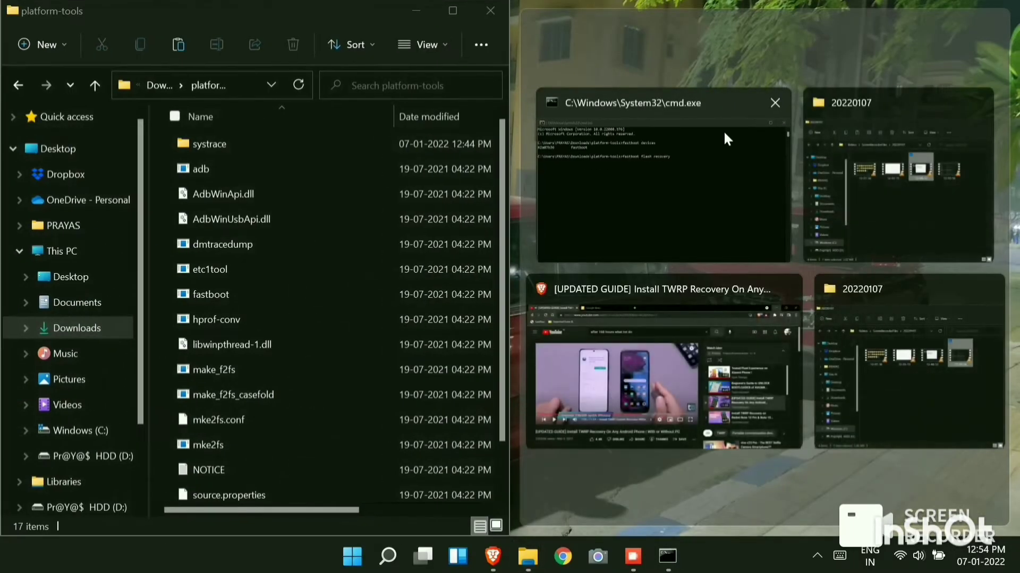
pyautogui.click(662, 156)
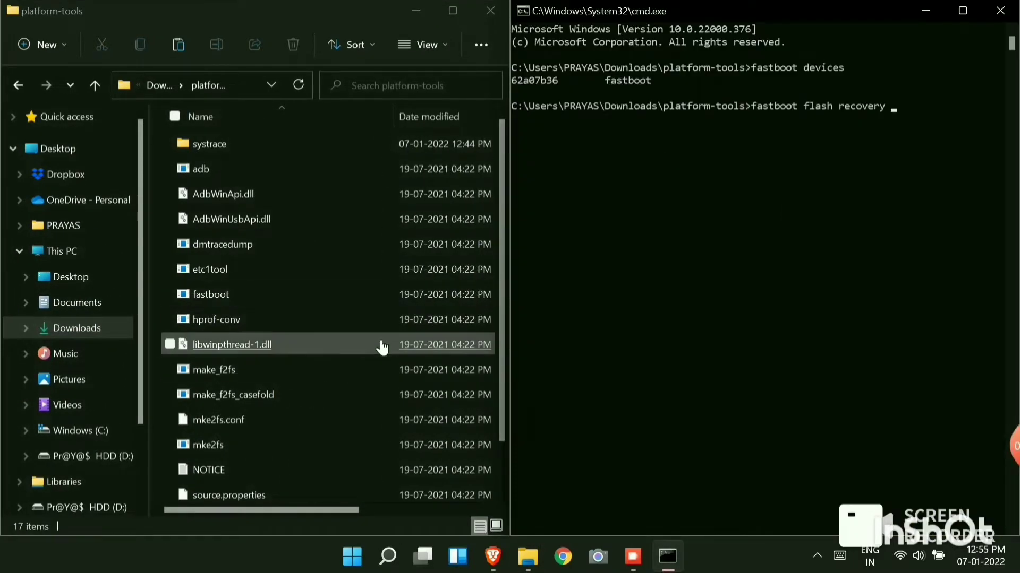
# Add the twrp-3.4.0-12-curtana-unified-mauronofrio.img path to the command and flash it to recovery
pyautogui.scroll(-1, 382, 346)
pyautogui.moveTo(313, 493); pyautogui.dragTo(840, 190)
pyautogui.moveTo(907, 100); pyautogui.dragTo(907, 100)
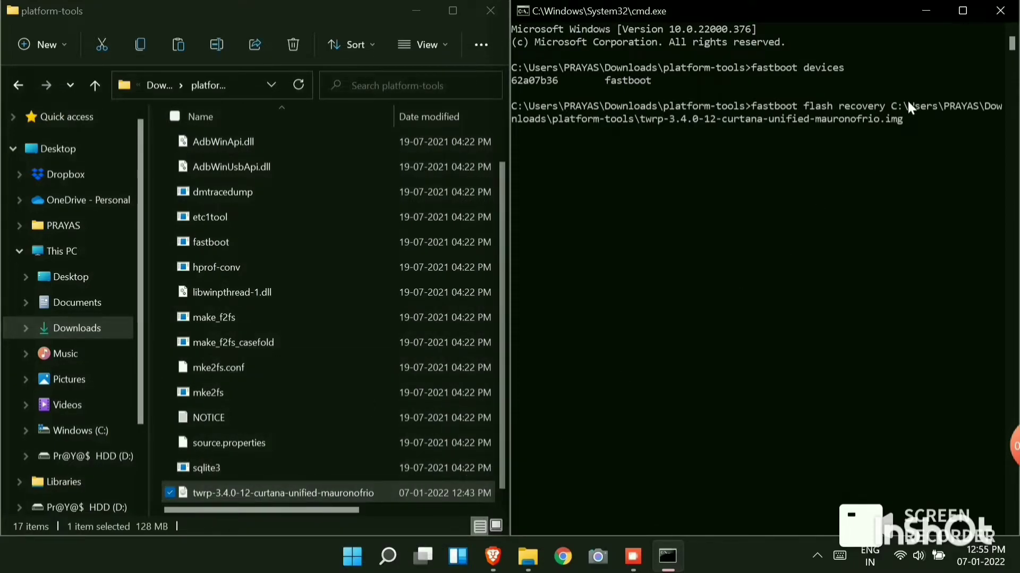
pyautogui.click(962, 11)
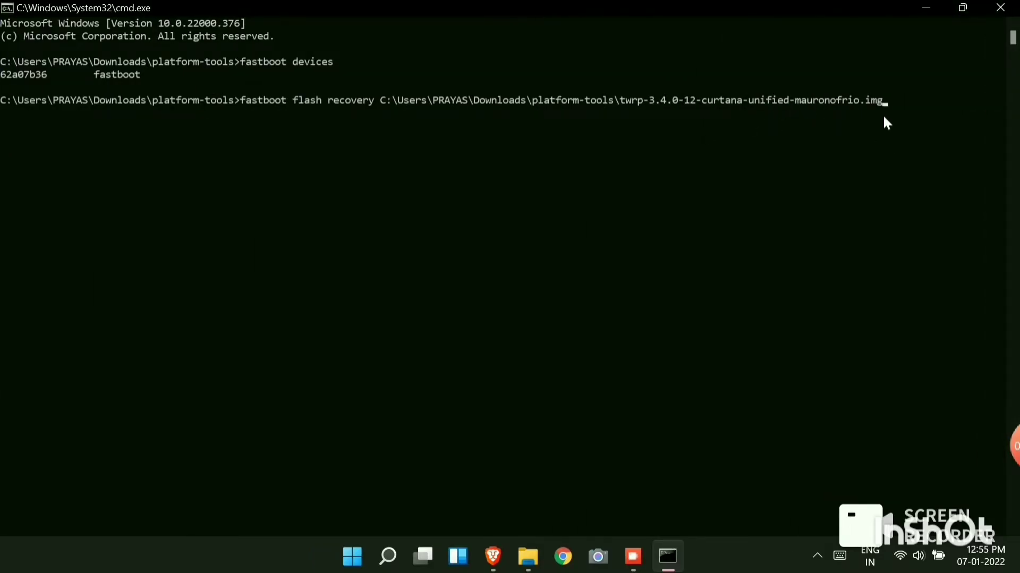
pyautogui.press('Return')
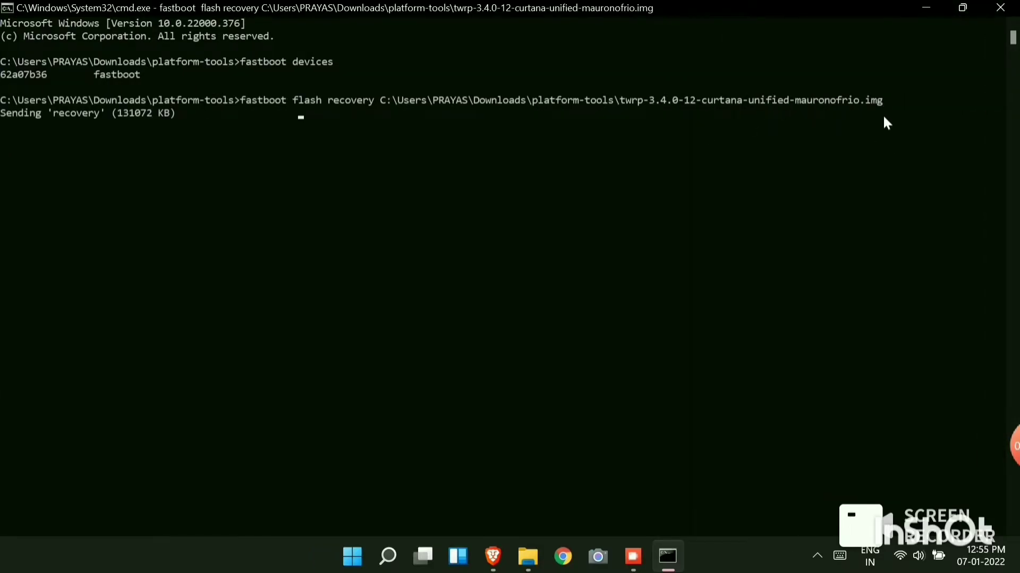